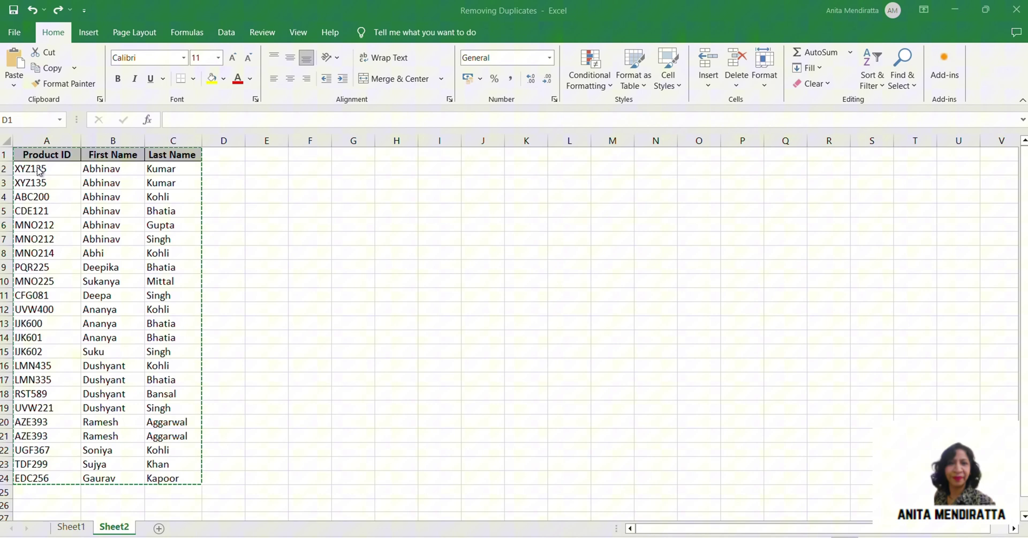
Point out product records and the repeated Abhinav, Ananya and Dushyant names
{"action": "left_click_drag", "start_coordinate": [30, 167], "coordinate": [158, 169]}
{"action": "left_click_drag", "start_coordinate": [32, 199], "coordinate": [153, 198]}
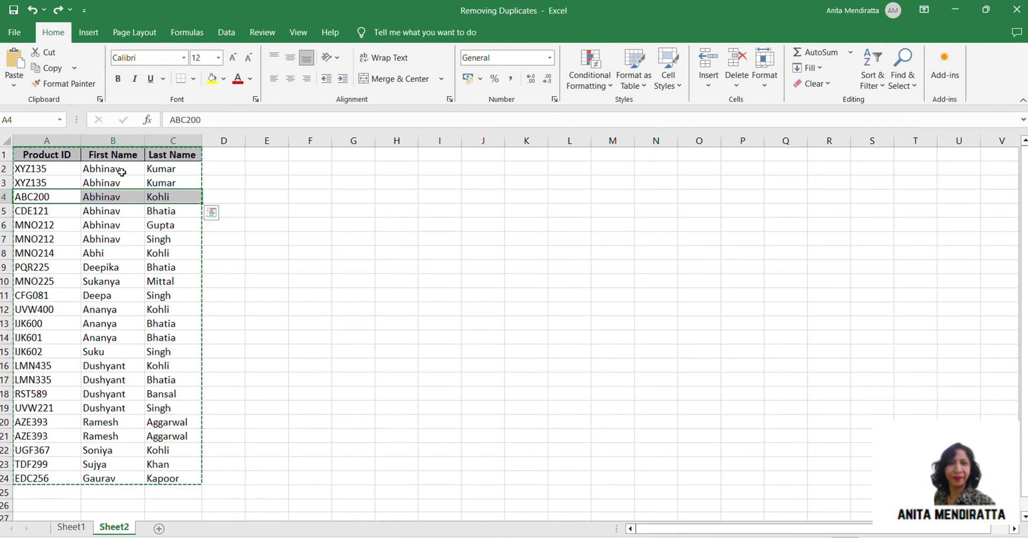
{"action": "left_click_drag", "start_coordinate": [113, 168], "coordinate": [112, 224]}
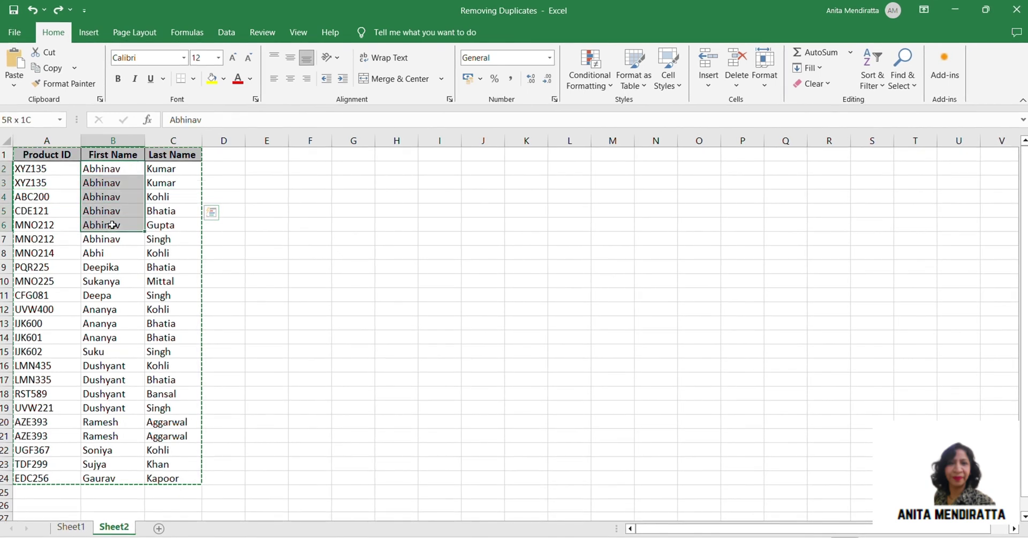
{"action": "left_click_drag", "start_coordinate": [104, 309], "coordinate": [104, 402]}
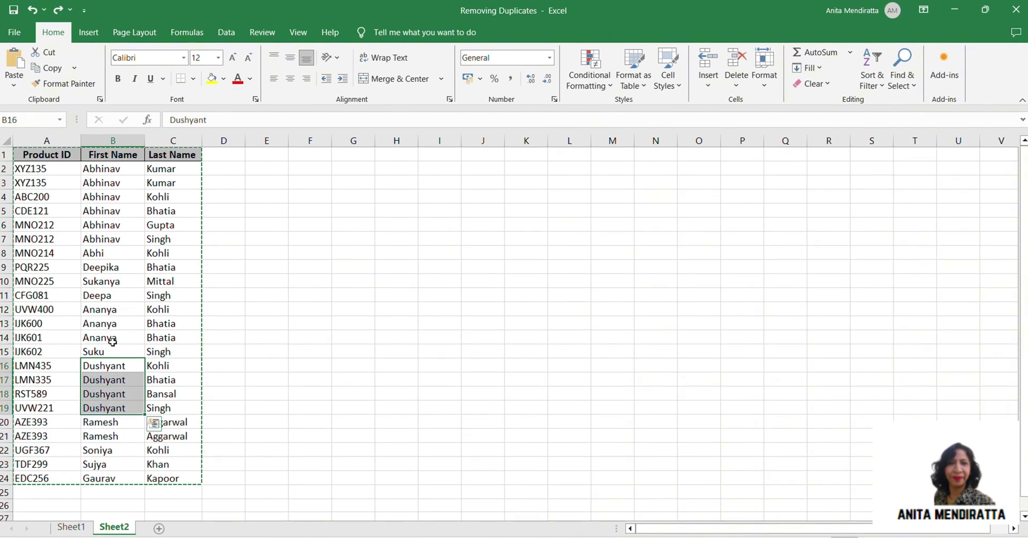
Select the two identical XYZ135 records, then compare last names and product IDs in rows 4–8
{"action": "left_click_drag", "start_coordinate": [40, 171], "coordinate": [162, 177]}
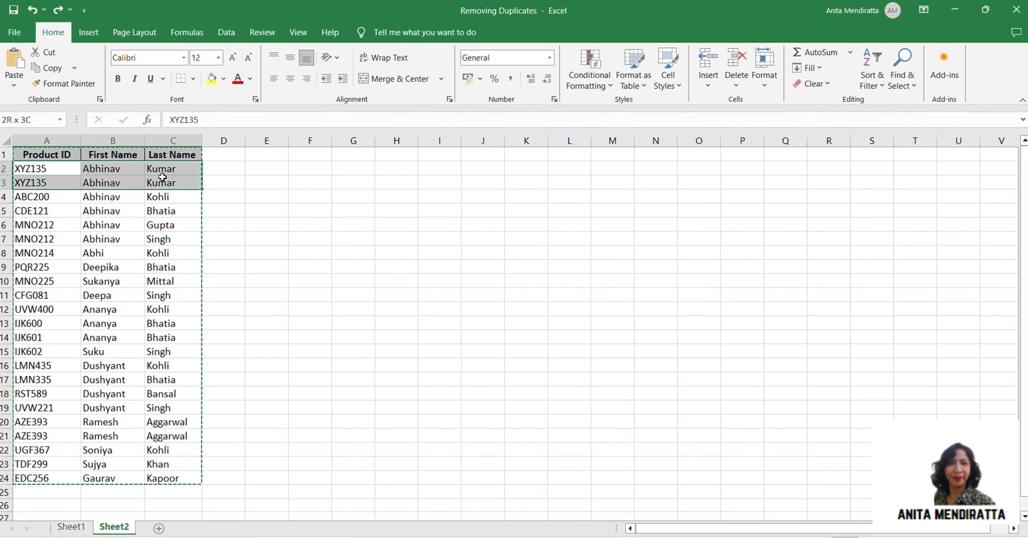
{"action": "left_click", "coordinate": [19, 170]}
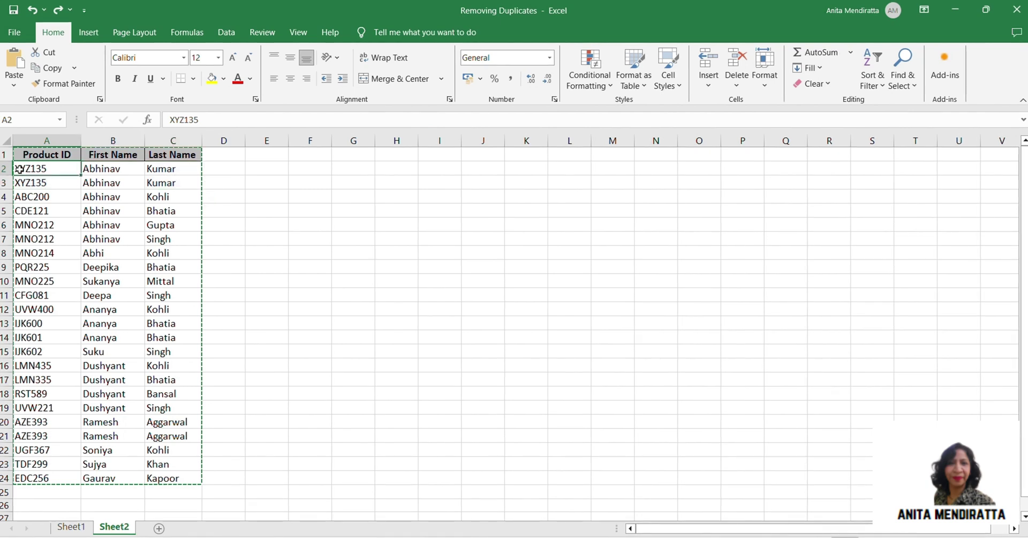
{"action": "mouse_move", "coordinate": [19, 169]}
{"action": "left_mouse_down"}
{"action": "mouse_move", "coordinate": [161, 178]}
{"action": "mouse_move", "coordinate": [110, 240]}
{"action": "left_mouse_up"}
{"action": "left_click_drag", "start_coordinate": [156, 198], "coordinate": [161, 254]}
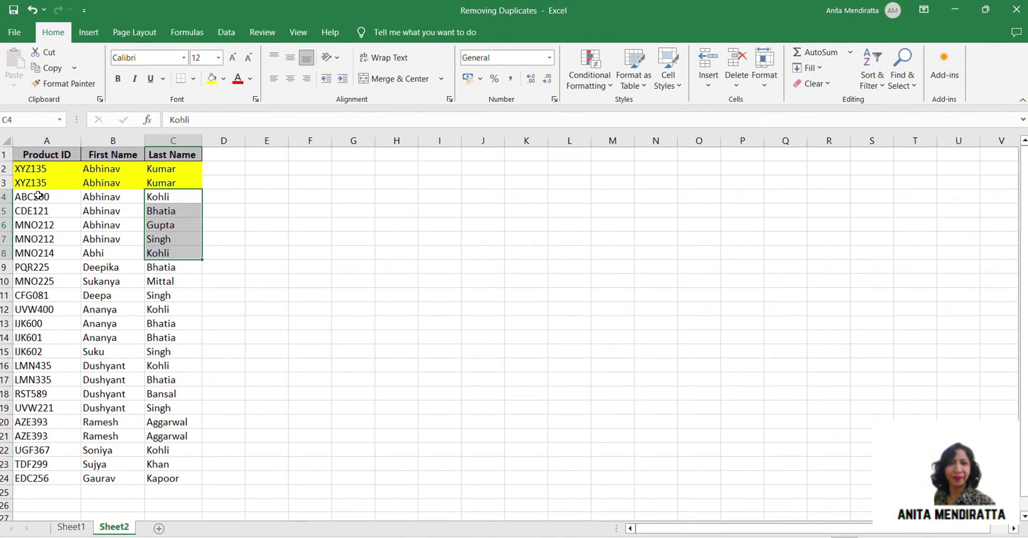
{"action": "left_click_drag", "start_coordinate": [39, 194], "coordinate": [41, 239]}
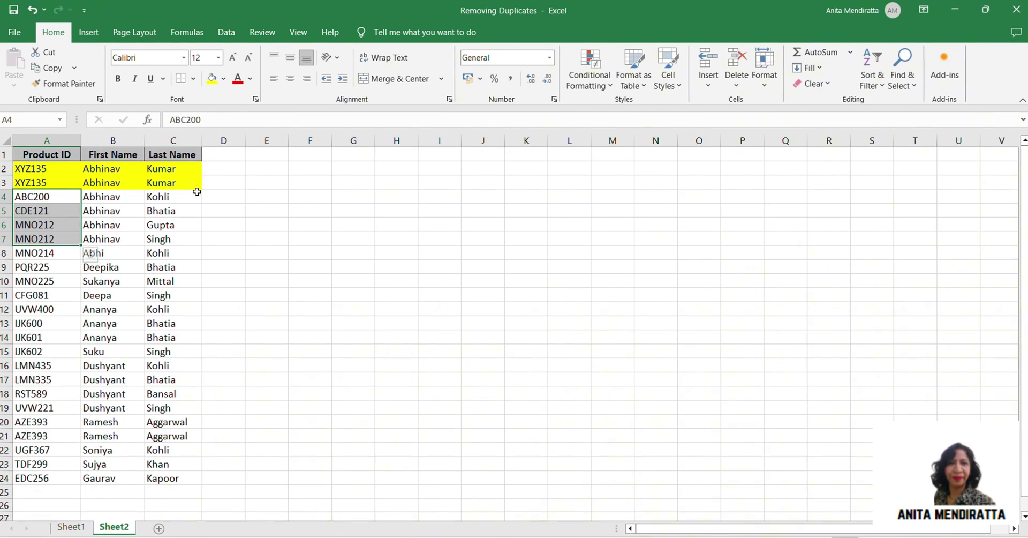
Undo the yellow fill and apply light red Duplicate Values highlighting across the whole product table
{"action": "left_click", "coordinate": [214, 172]}
{"action": "key", "text": "ctrl+z"}
{"action": "key", "text": "ctrl+z"}
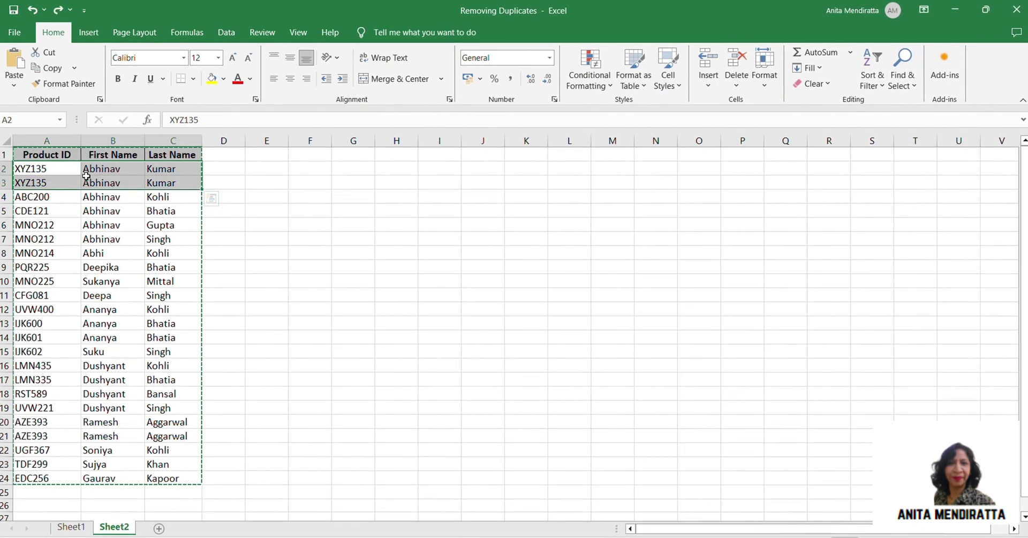
{"action": "left_click", "coordinate": [40, 169]}
{"action": "left_click", "coordinate": [41, 157]}
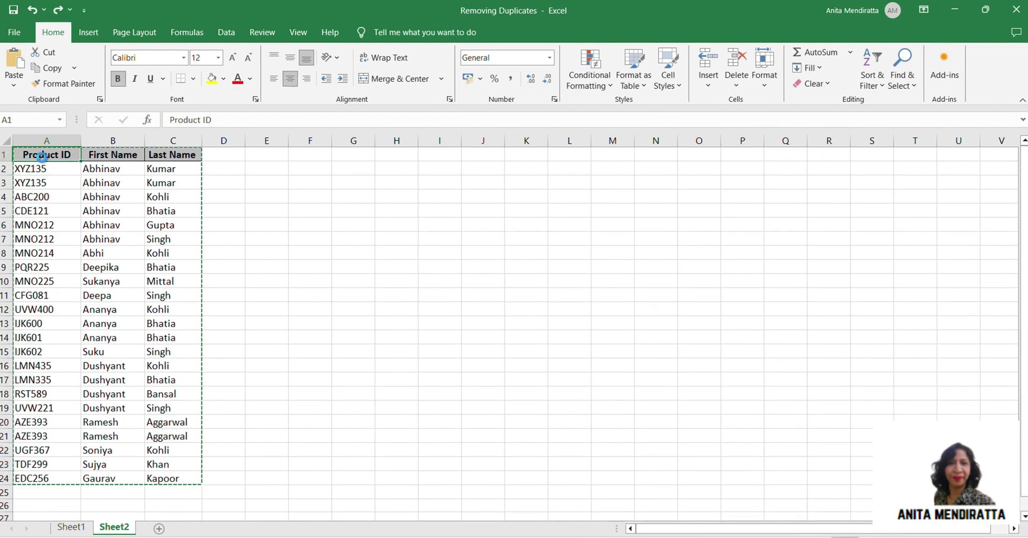
{"action": "key", "text": "ctrl+a"}
{"action": "left_click", "coordinate": [597, 83]}
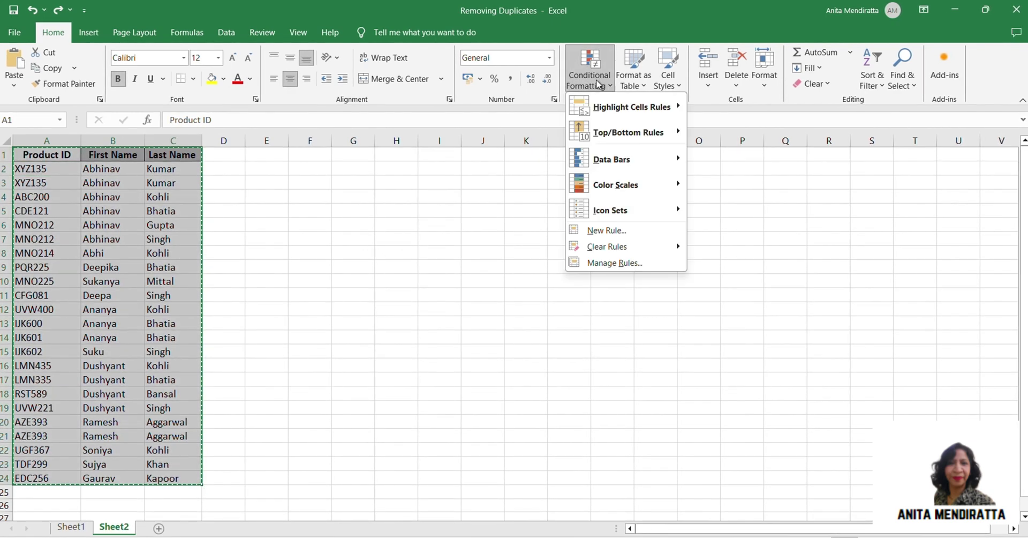
{"action": "mouse_move", "coordinate": [627, 107]}
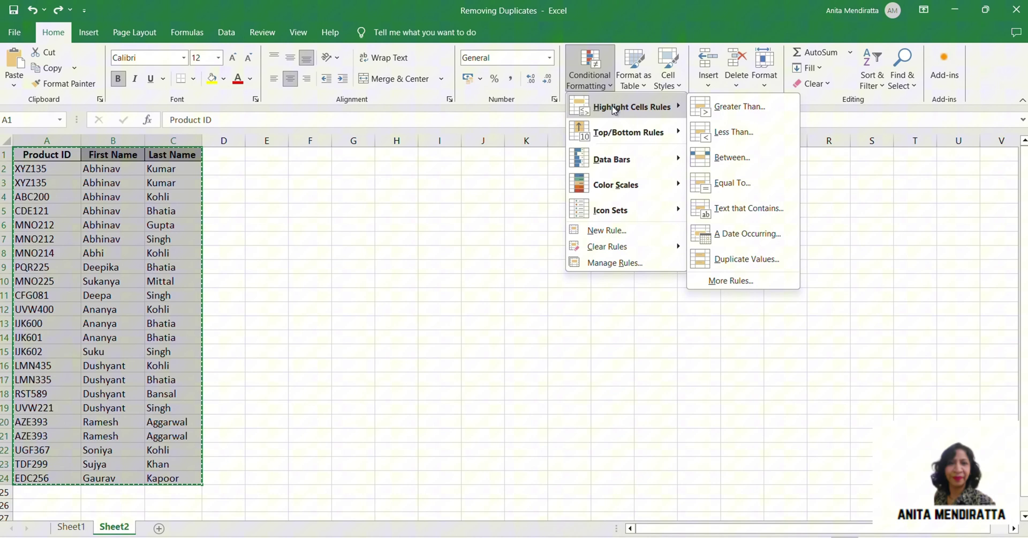
{"action": "left_click", "coordinate": [747, 259]}
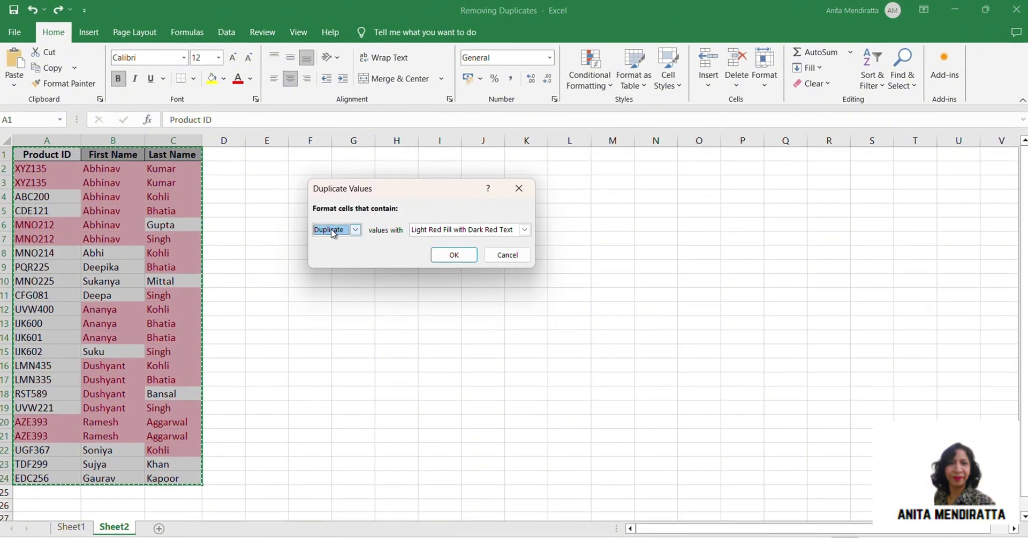
{"action": "left_click", "coordinate": [455, 256]}
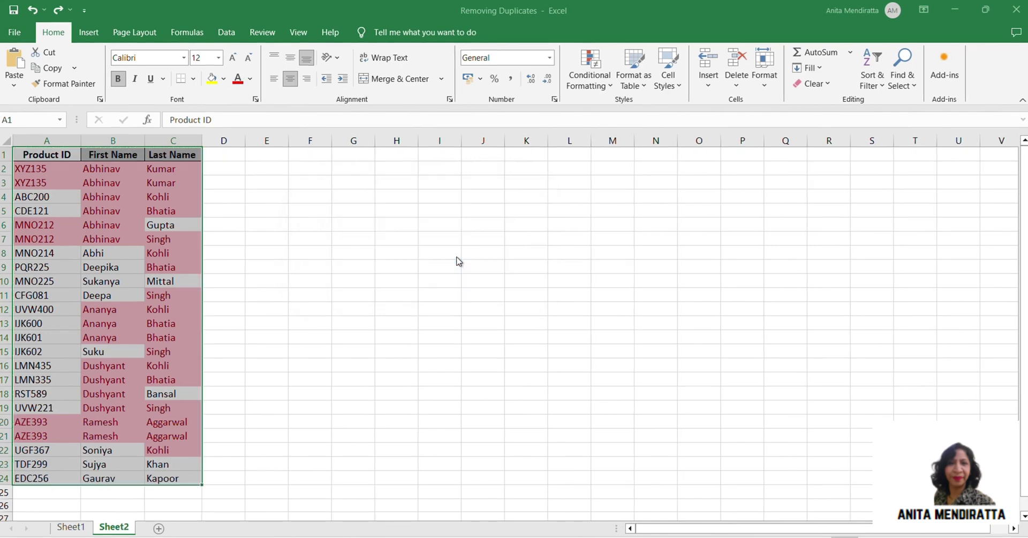
{"action": "key", "text": "ctrl+c"}
{"action": "left_click", "coordinate": [171, 197]}
{"action": "left_click_drag", "start_coordinate": [102, 169], "coordinate": [110, 239]}
{"action": "left_click", "coordinate": [155, 236]}
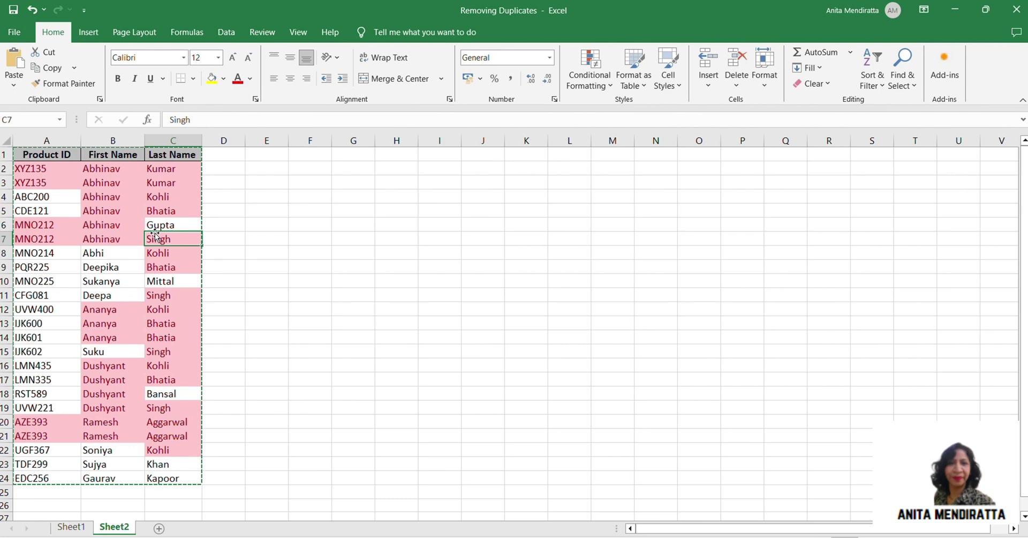
{"action": "left_click", "coordinate": [160, 294]}
{"action": "left_click", "coordinate": [162, 310]}
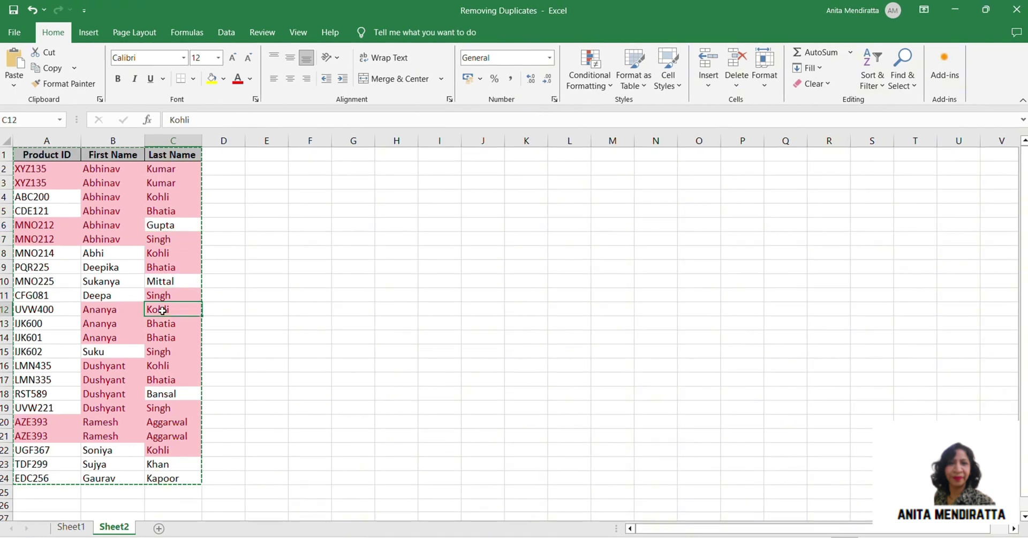
{"action": "left_click", "coordinate": [161, 326]}
{"action": "left_click_drag", "start_coordinate": [161, 326], "coordinate": [161, 338]}
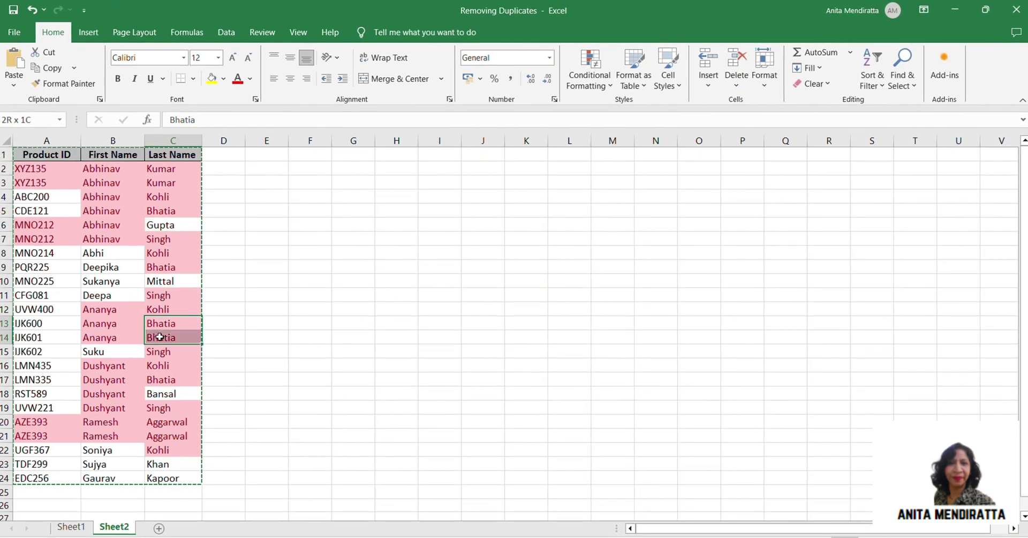
{"action": "left_click_drag", "start_coordinate": [110, 365], "coordinate": [101, 431]}
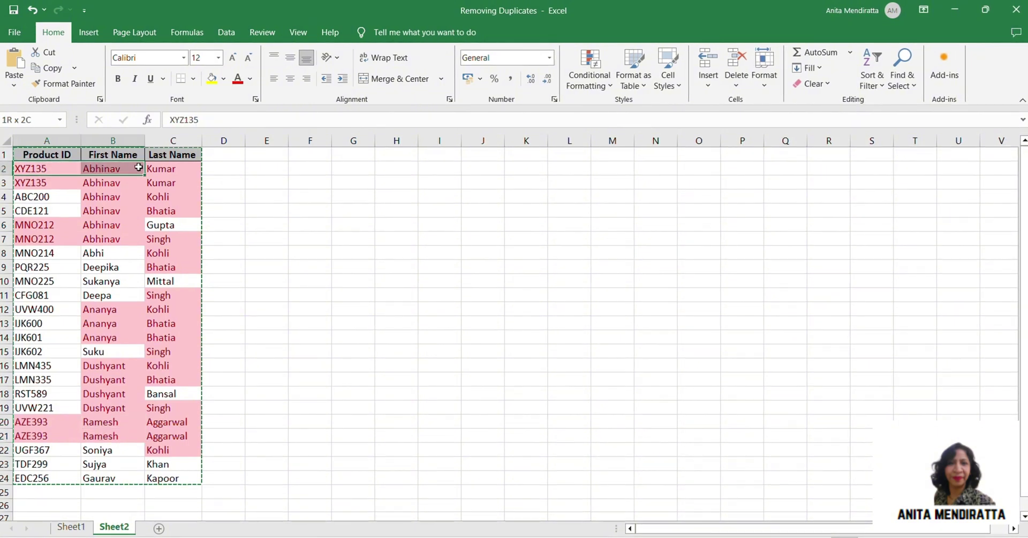
{"action": "left_click_drag", "start_coordinate": [50, 167], "coordinate": [170, 168]}
{"action": "left_click_drag", "start_coordinate": [34, 183], "coordinate": [180, 182]}
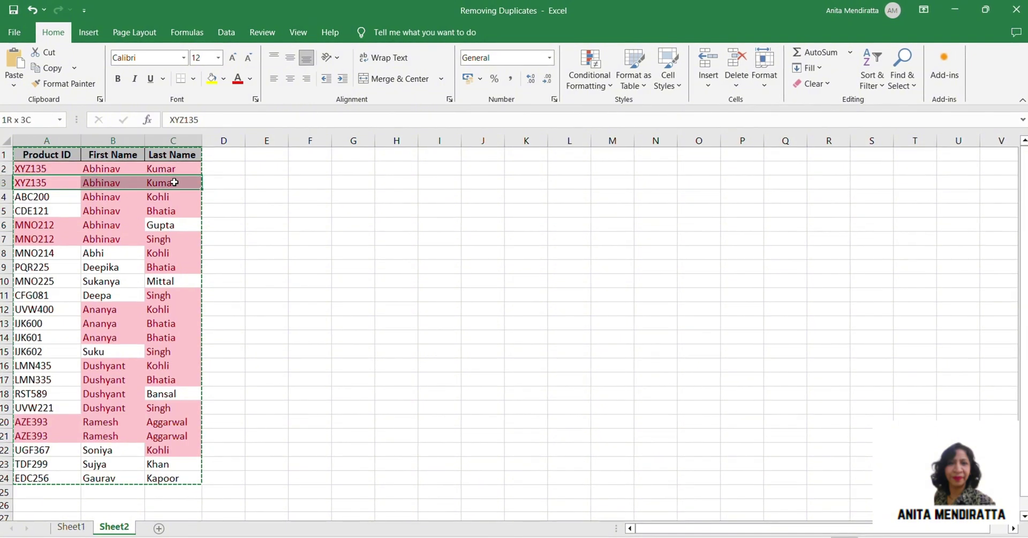
{"action": "left_click_drag", "start_coordinate": [27, 166], "coordinate": [169, 180]}
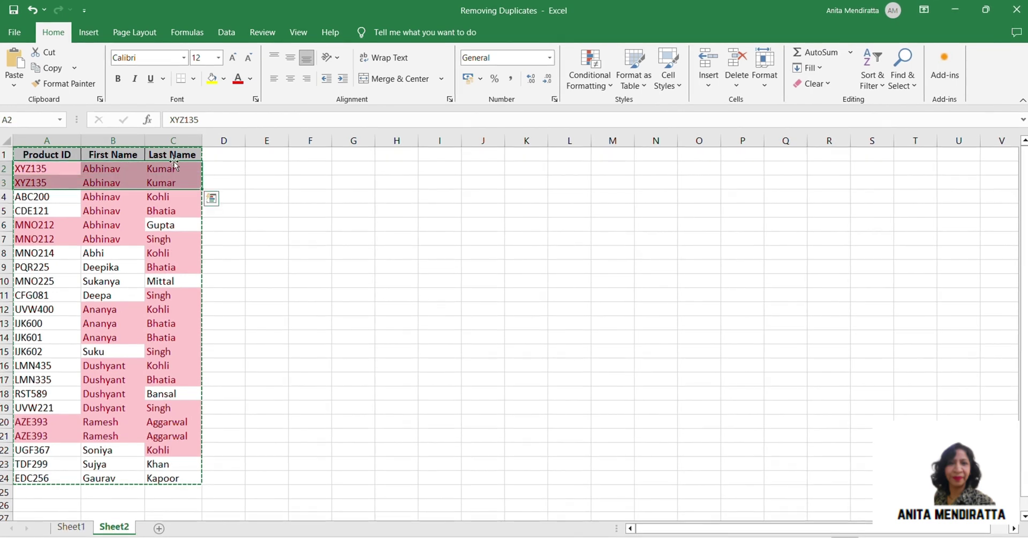
{"action": "left_click", "coordinate": [286, 249]}
Clear conditional formatting rules from the entire sheet, then reselect the first product record
{"action": "left_click", "coordinate": [598, 81]}
{"action": "mouse_move", "coordinate": [608, 246]}
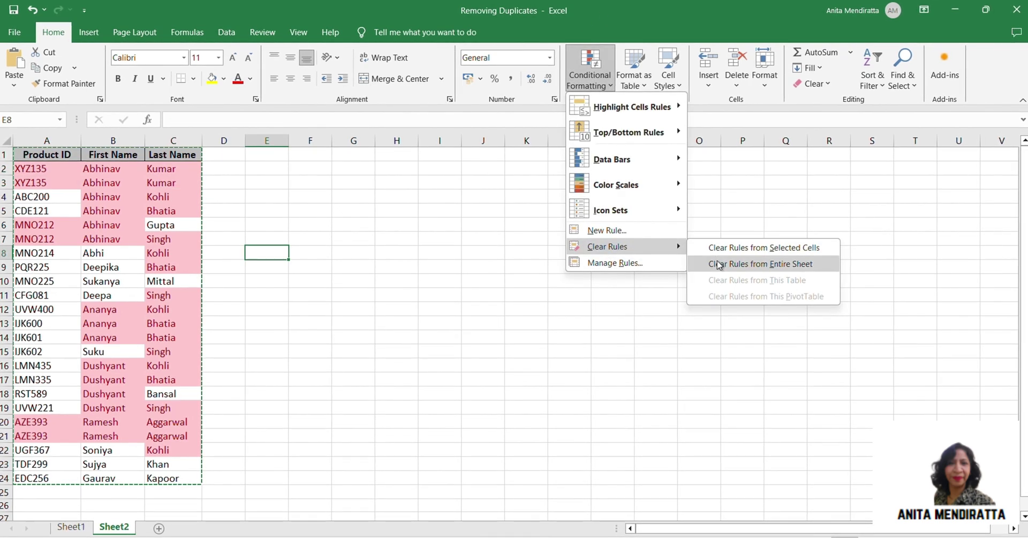
{"action": "left_click", "coordinate": [720, 263]}
{"action": "left_click", "coordinate": [423, 222]}
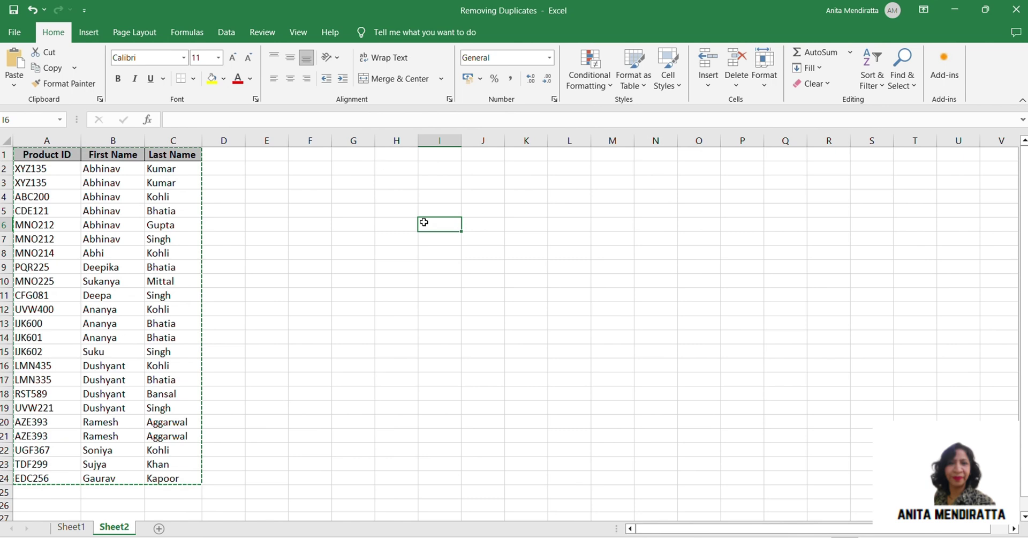
{"action": "left_click", "coordinate": [34, 168]}
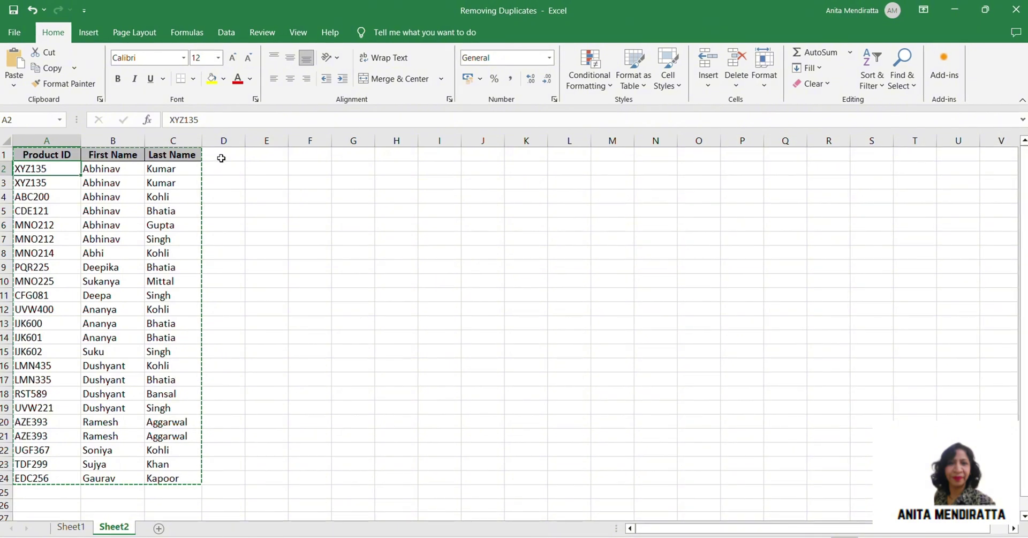
{"action": "mouse_move", "coordinate": [23, 166]}
{"action": "left_mouse_down"}
{"action": "mouse_move", "coordinate": [207, 160]}
{"action": "mouse_move", "coordinate": [298, 141]}
{"action": "left_mouse_up"}
Add a CONCAT header in D1 with =CONCAT(A2:C2), widen column D, fill down to row 24
{"action": "left_click", "coordinate": [215, 158]}
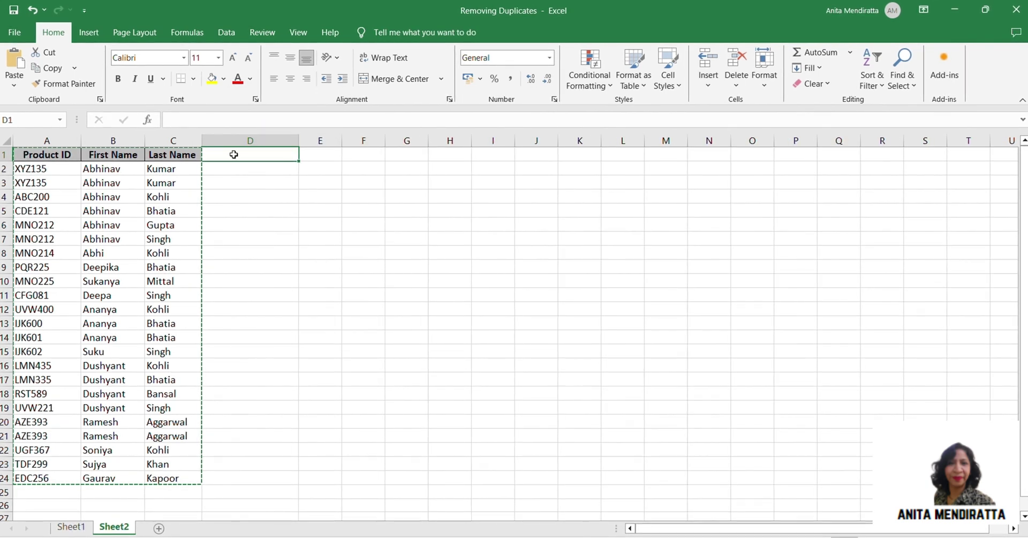
{"action": "type", "text": "CON"}
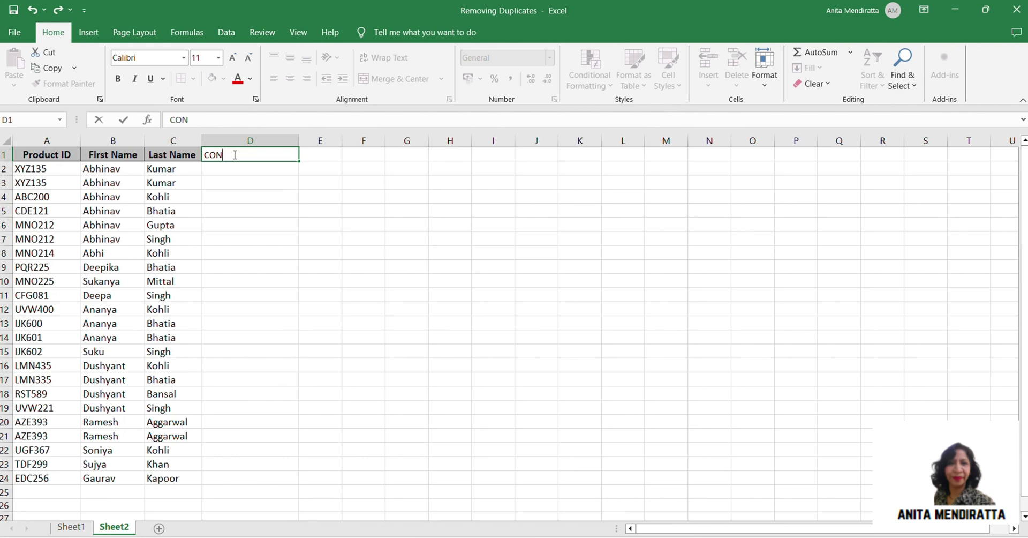
{"action": "type", "text": "CAT"}
{"action": "key", "text": "Return"}
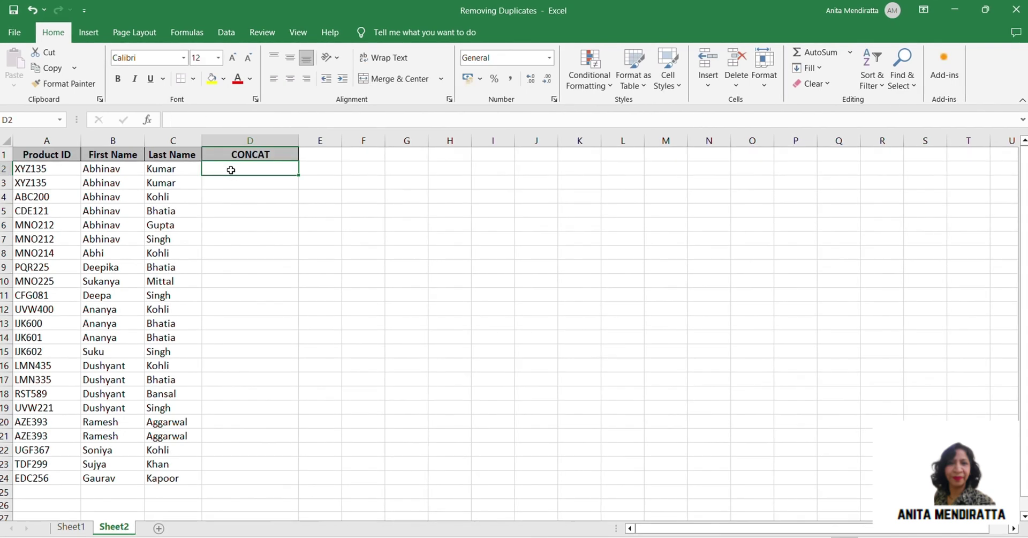
{"action": "type", "text": "=CONC"}
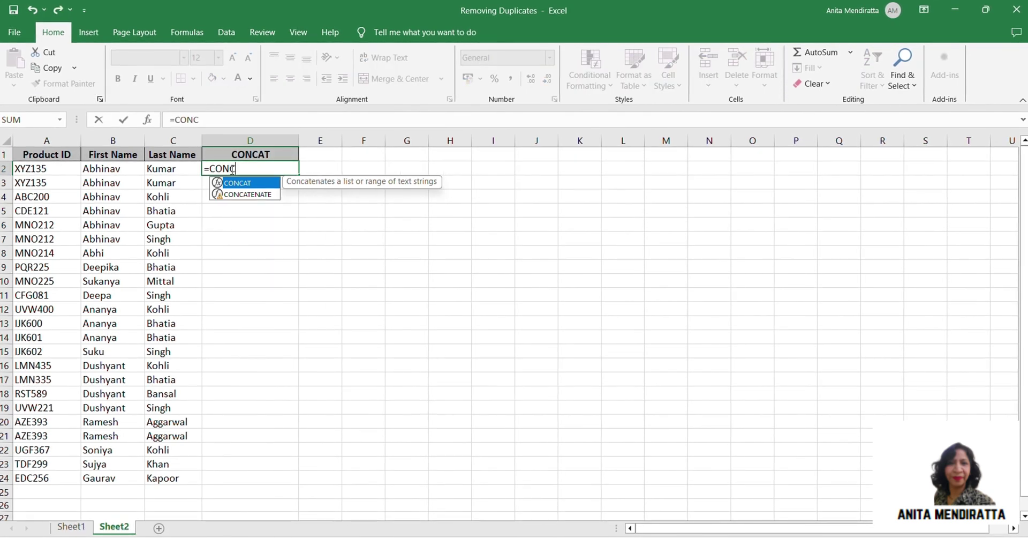
{"action": "type", "text": "AT("}
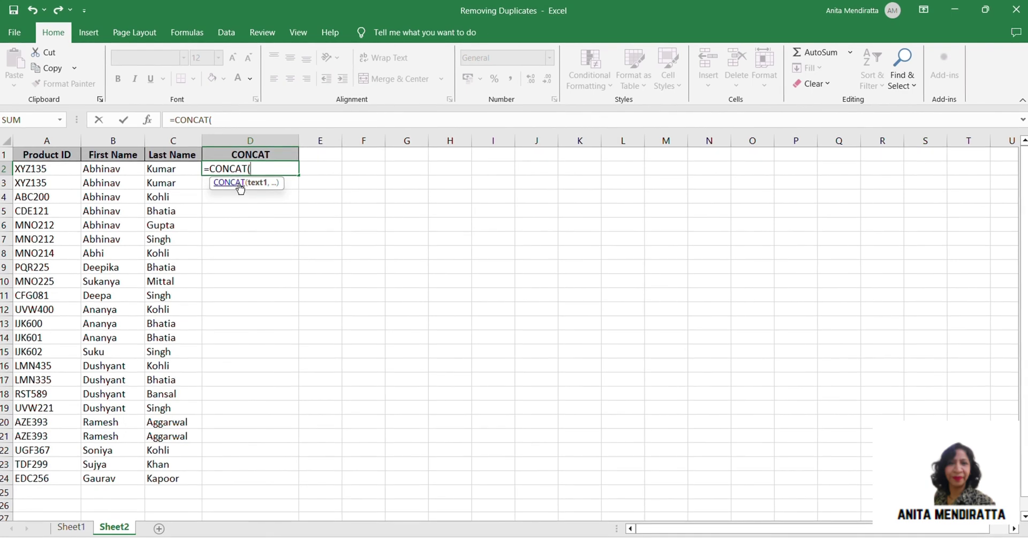
{"action": "left_click_drag", "start_coordinate": [23, 169], "coordinate": [156, 174]}
{"action": "type", "text": ")"}
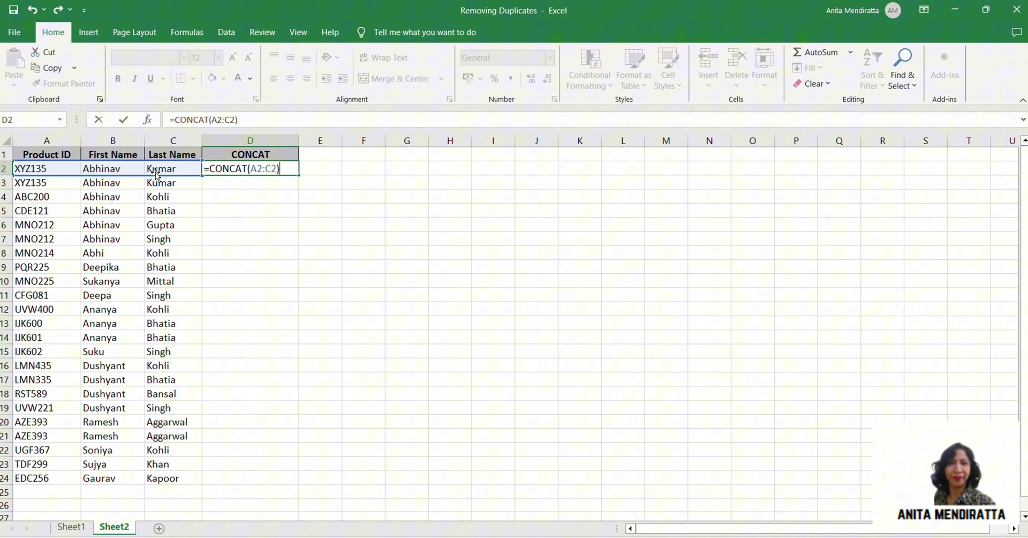
{"action": "key", "text": "Return"}
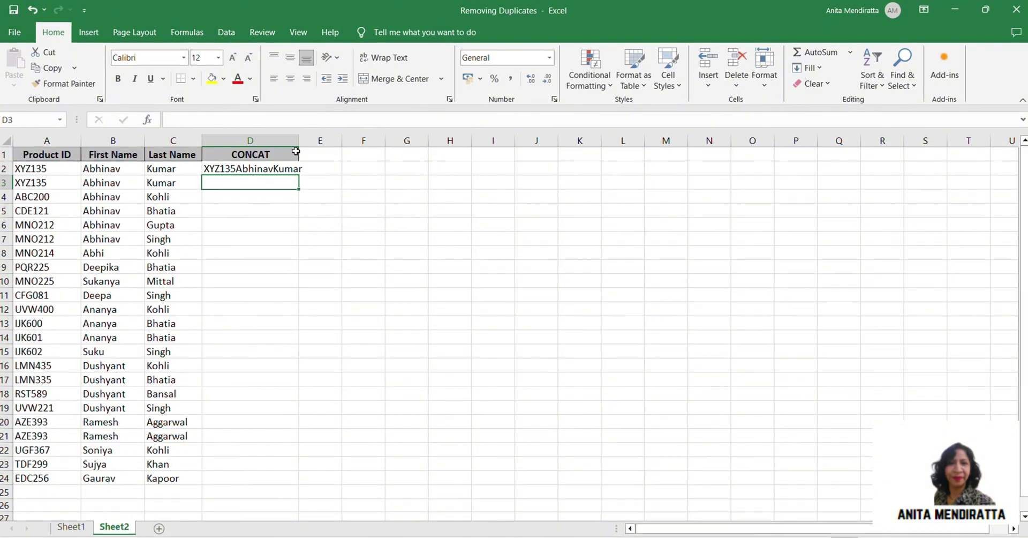
{"action": "left_click_drag", "start_coordinate": [298, 140], "coordinate": [345, 141]}
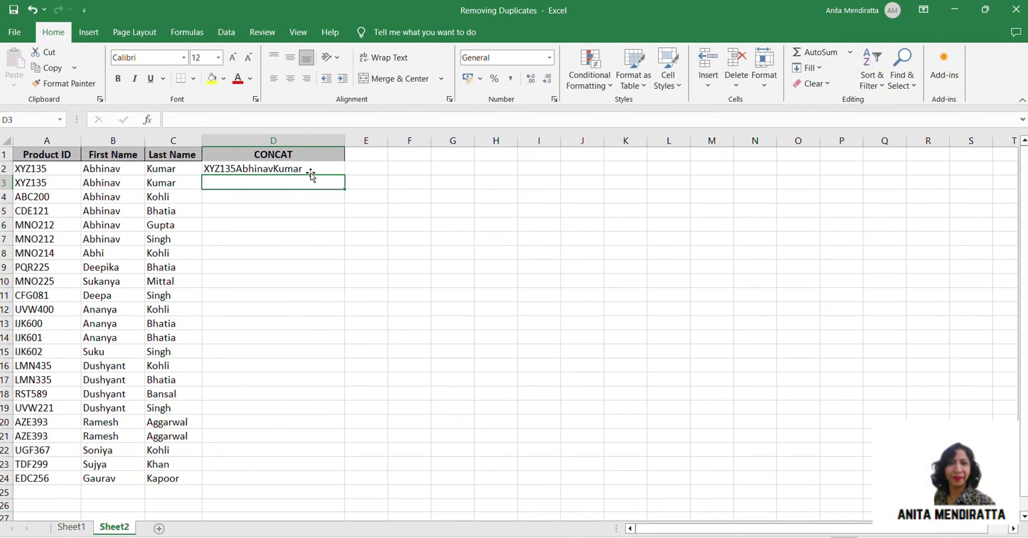
{"action": "left_click", "coordinate": [311, 169]}
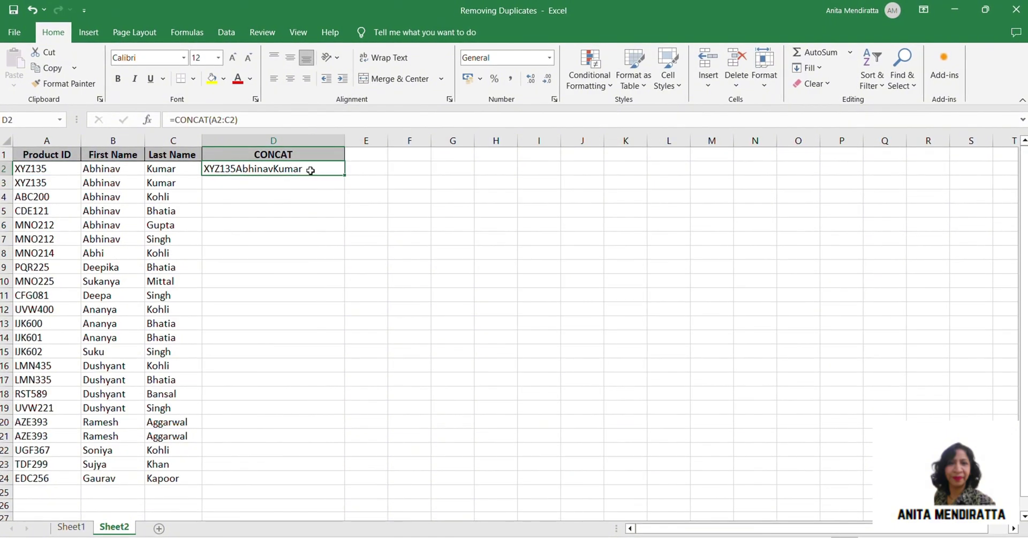
{"action": "double_click", "coordinate": [345, 176]}
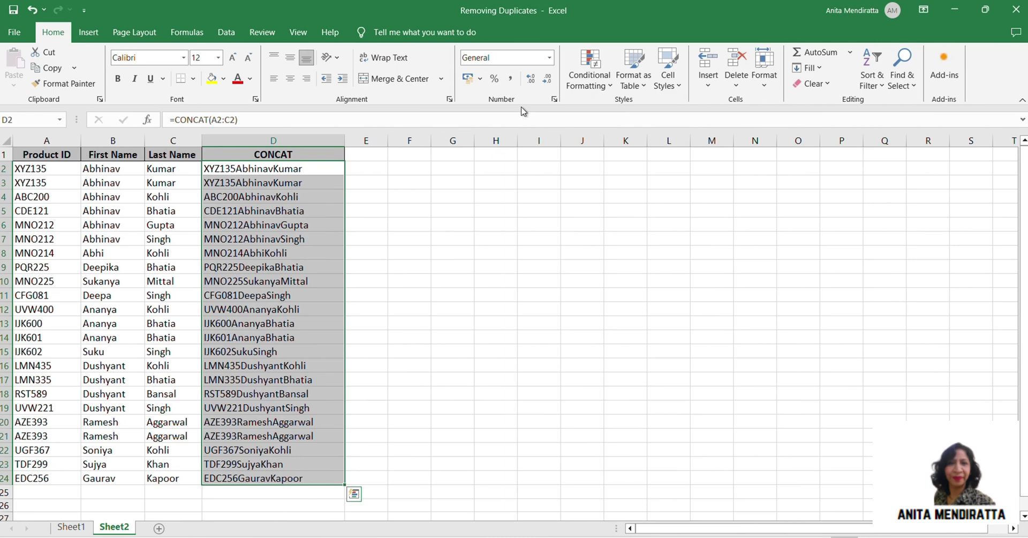
Highlight duplicate CONCAT values in light red, then inspect the row 20 formula
{"action": "left_click", "coordinate": [590, 75]}
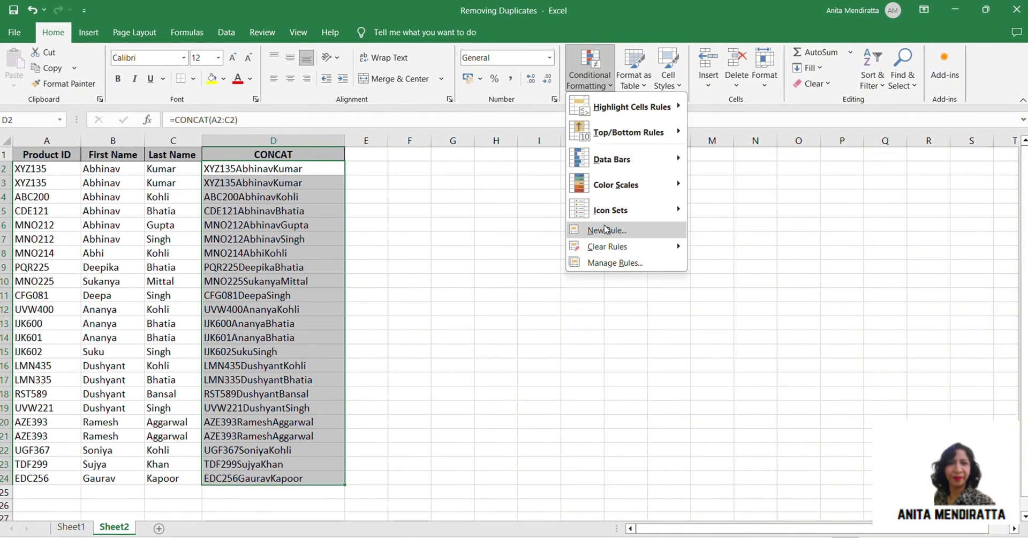
{"action": "mouse_move", "coordinate": [631, 107]}
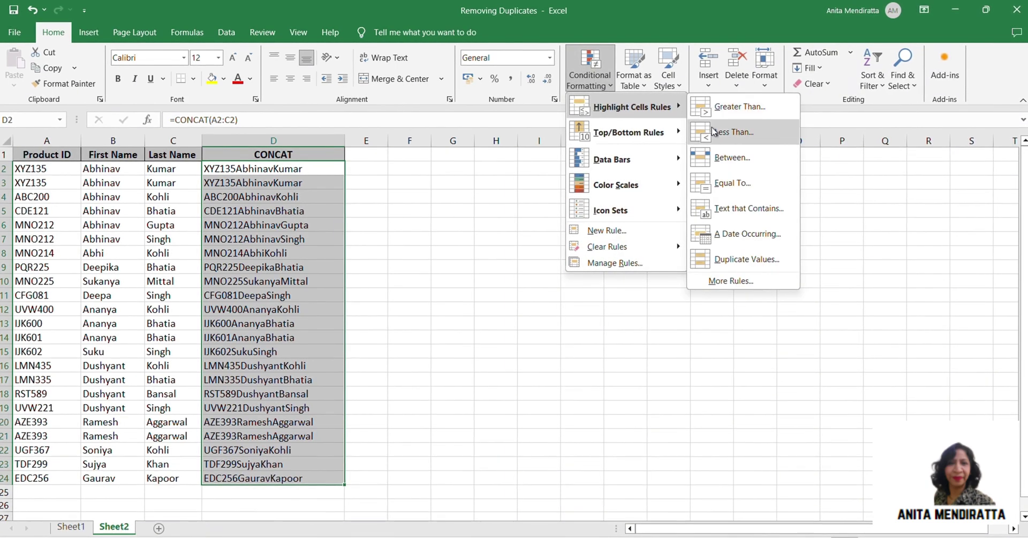
{"action": "left_click", "coordinate": [747, 259]}
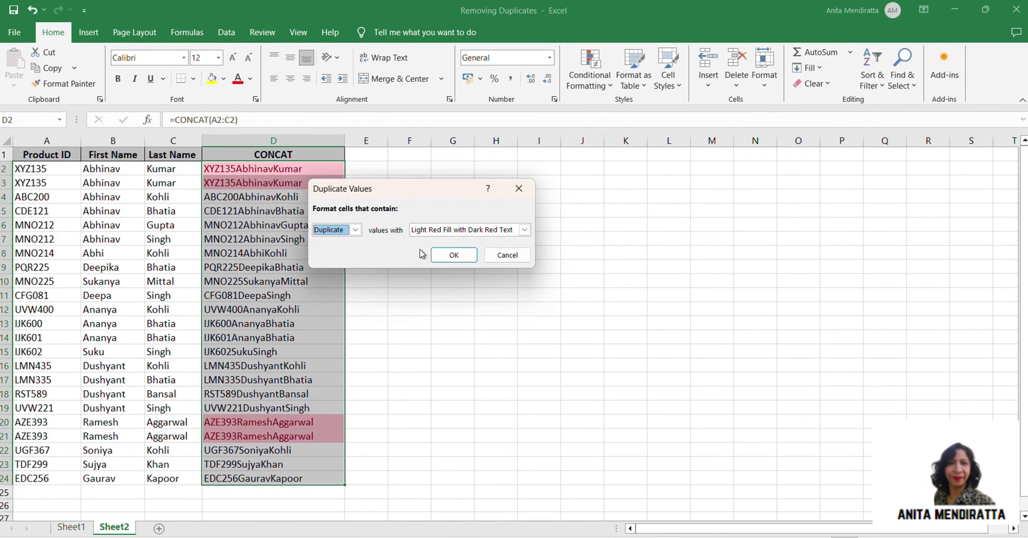
{"action": "left_click", "coordinate": [455, 255]}
{"action": "left_click", "coordinate": [260, 168]}
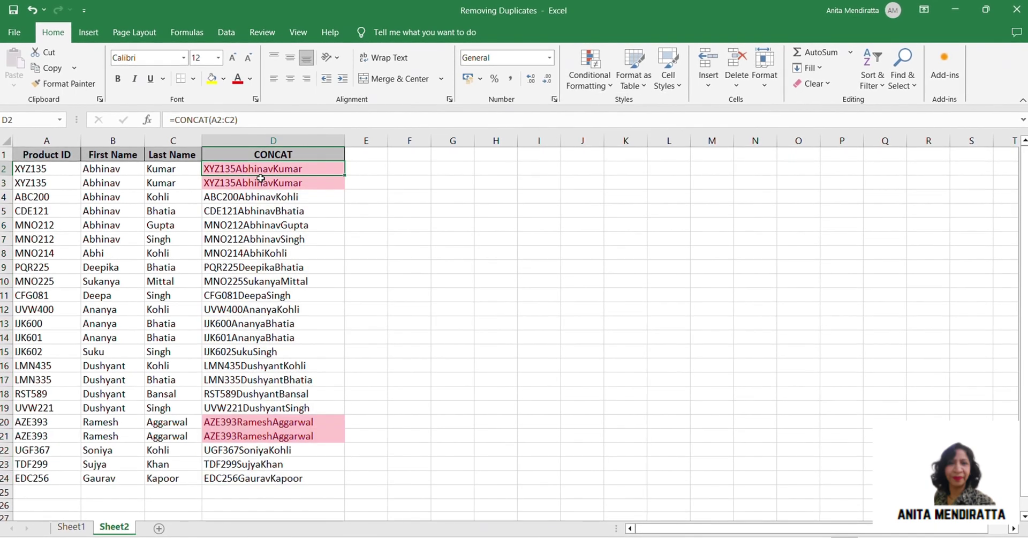
{"action": "left_click", "coordinate": [270, 422]}
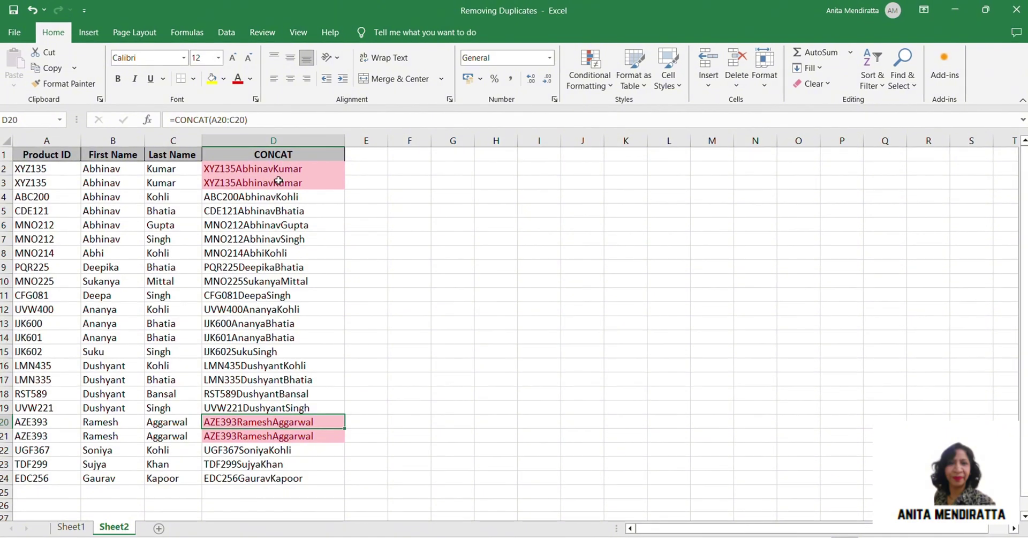
Add a bold COUNTIF heading in E1
{"action": "left_click", "coordinate": [366, 155]}
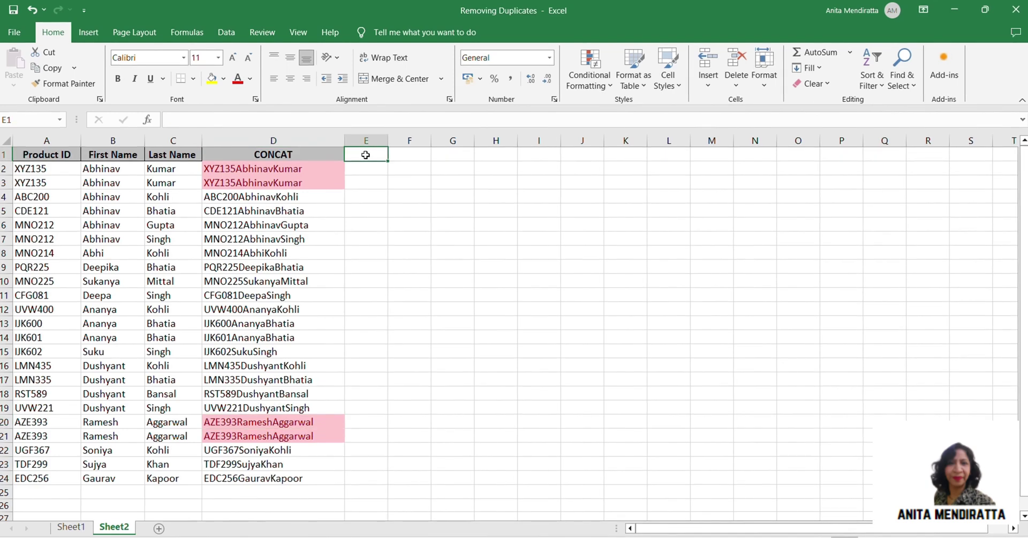
{"action": "type", "text": "COUNTIF"}
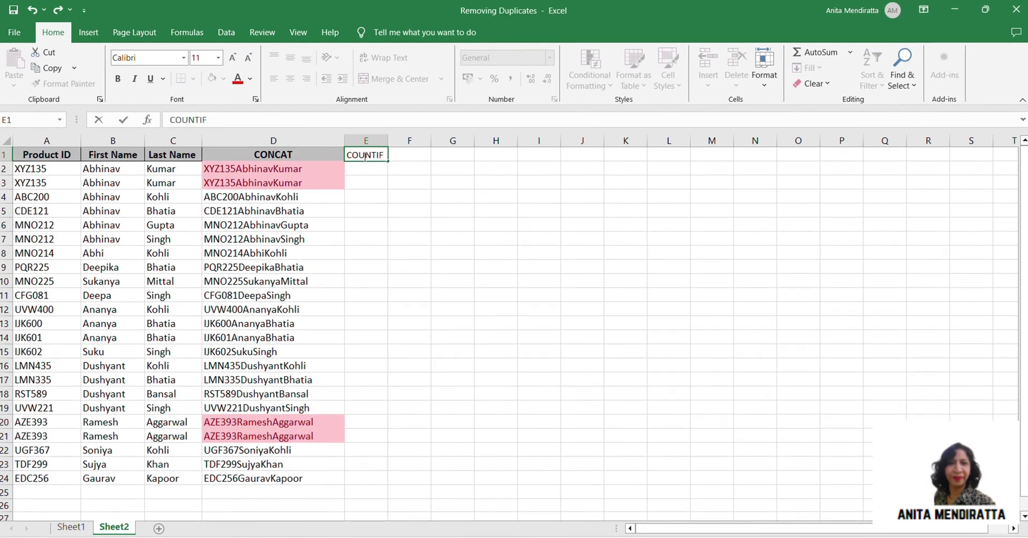
{"action": "key", "text": "ctrl+b"}
{"action": "left_click", "coordinate": [361, 168]}
Insert the COUNTIF function into E2, replacing the leading plus with an equals sign
{"action": "type", "text": "+"}
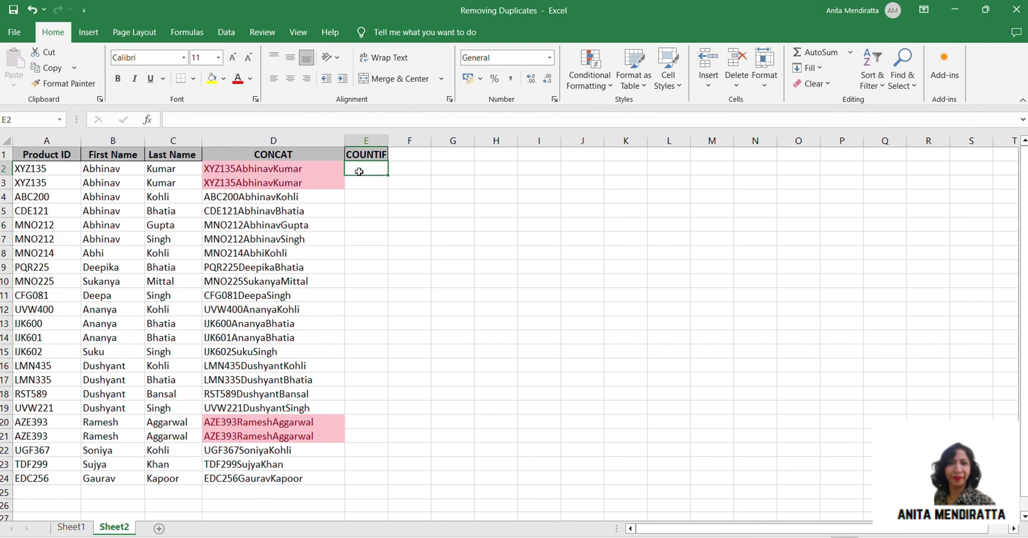
{"action": "type", "text": "CO"}
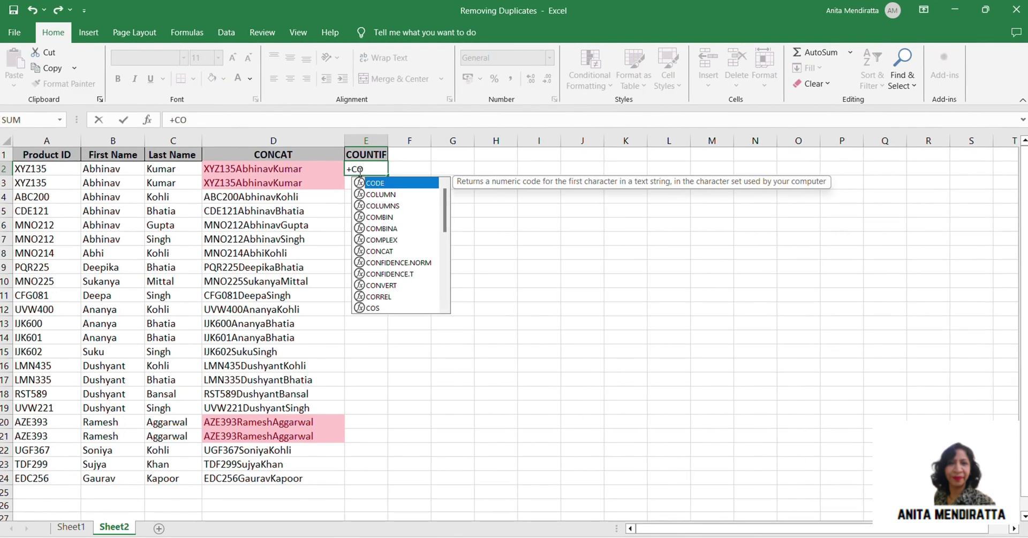
{"action": "type", "text": "UN"}
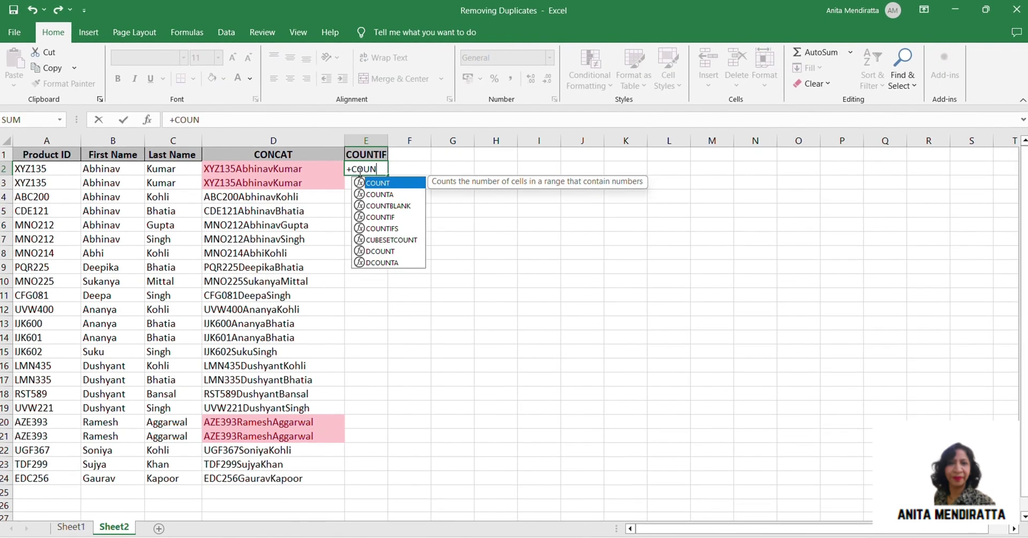
{"action": "left_click", "coordinate": [378, 217]}
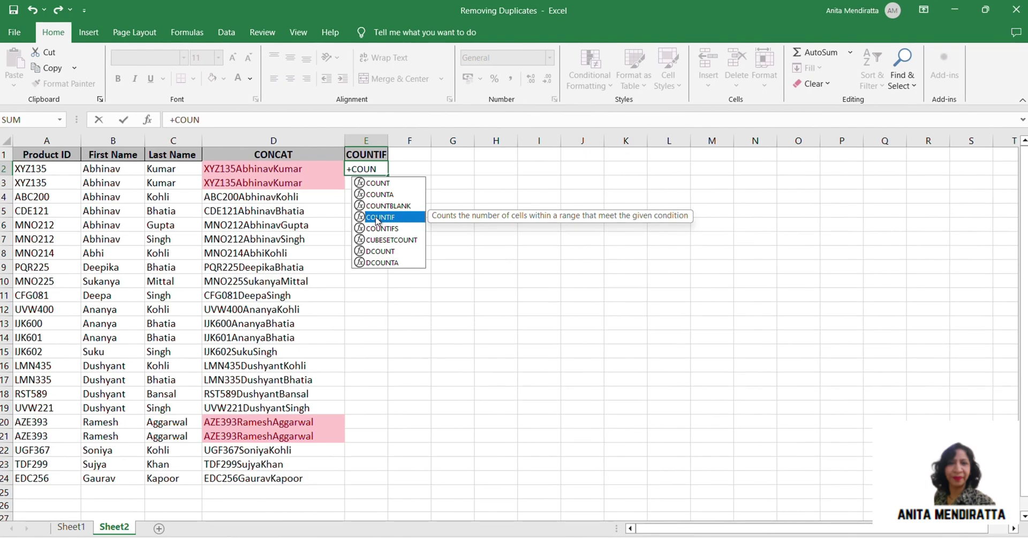
{"action": "double_click", "coordinate": [378, 218]}
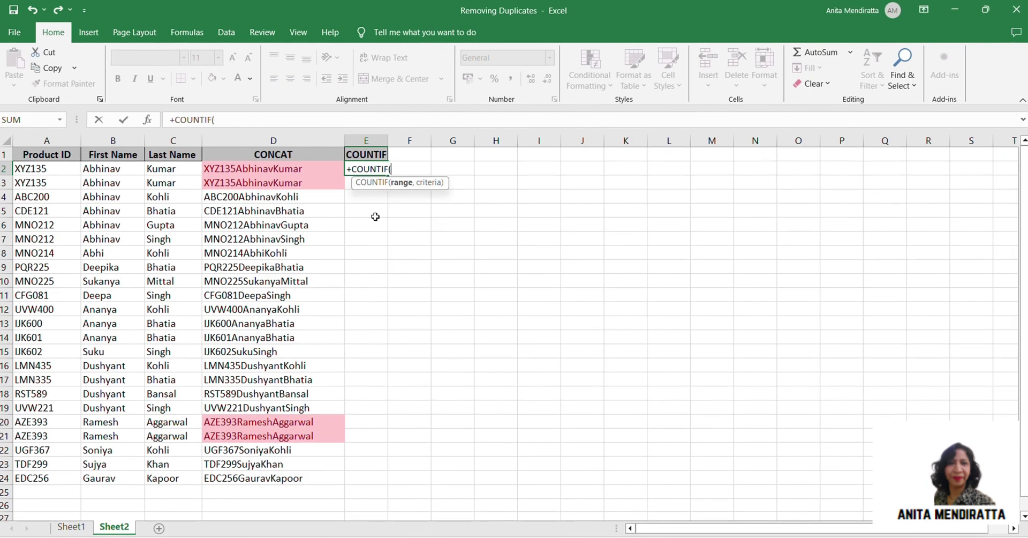
{"action": "left_click", "coordinate": [350, 169]}
{"action": "key", "text": "BackSpace"}
{"action": "type", "text": "="}
{"action": "left_click", "coordinate": [377, 168]}
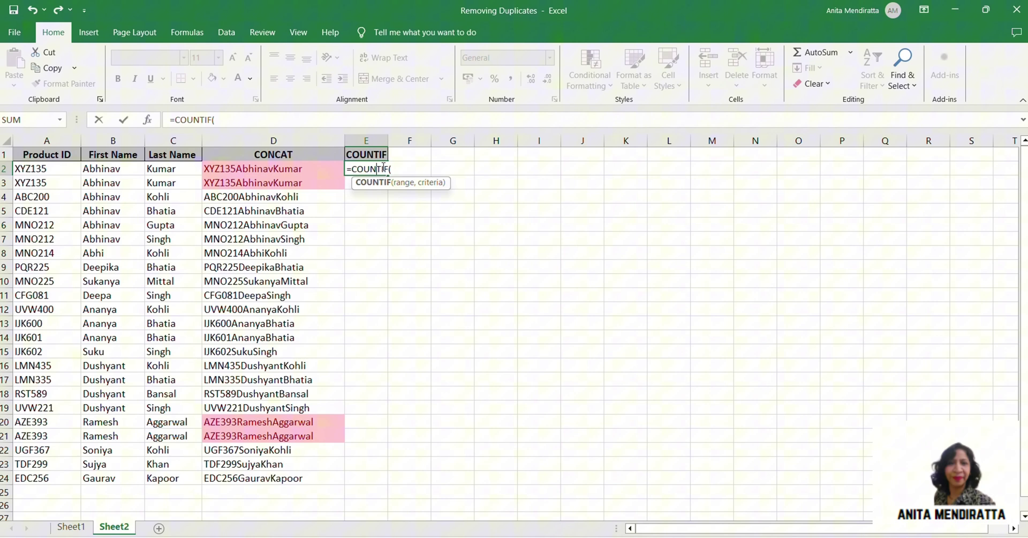
{"action": "left_click", "coordinate": [389, 169]}
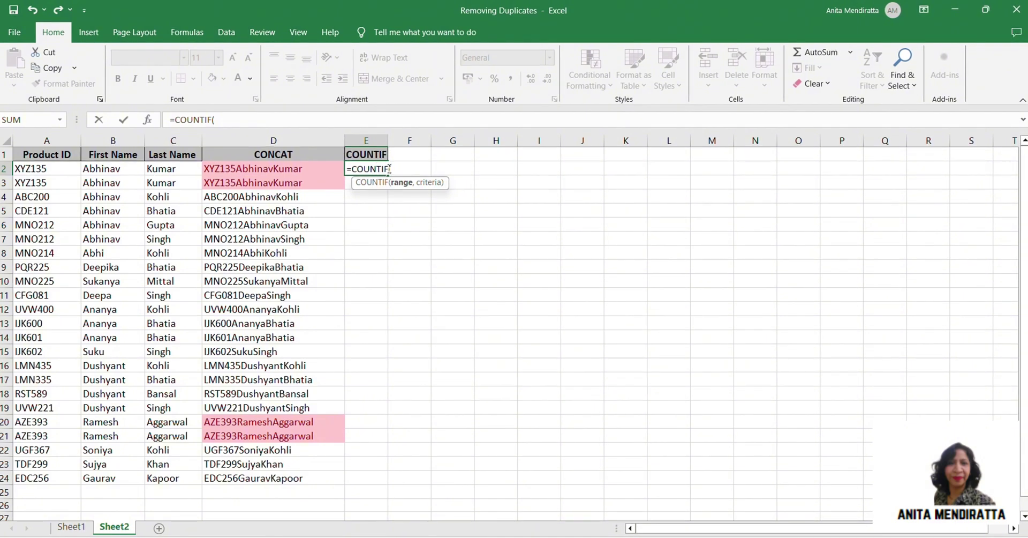
Complete the E2 formula as =COUNTIF($D$2:$D$24,D2)
{"action": "left_click_drag", "start_coordinate": [252, 170], "coordinate": [251, 476]}
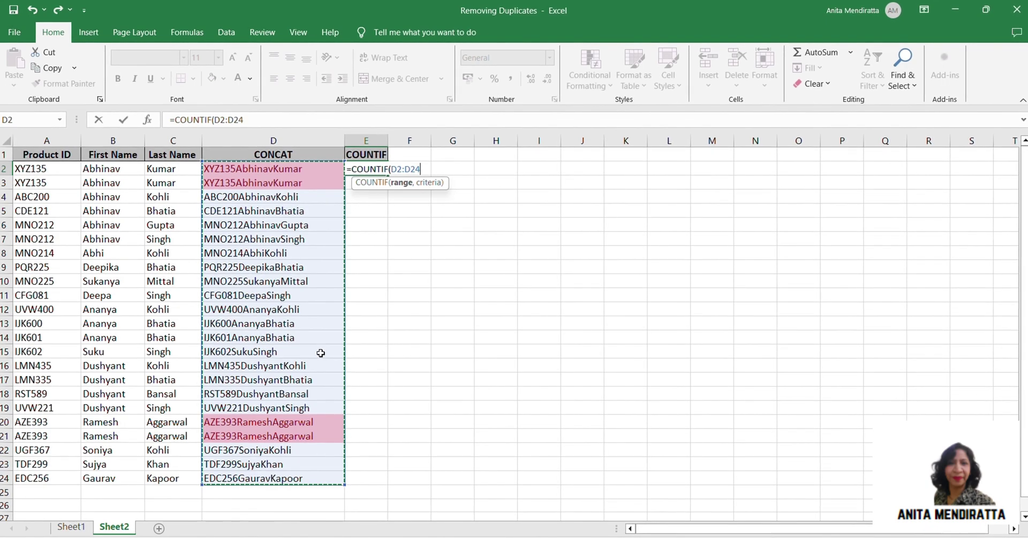
{"action": "key", "text": "F4"}
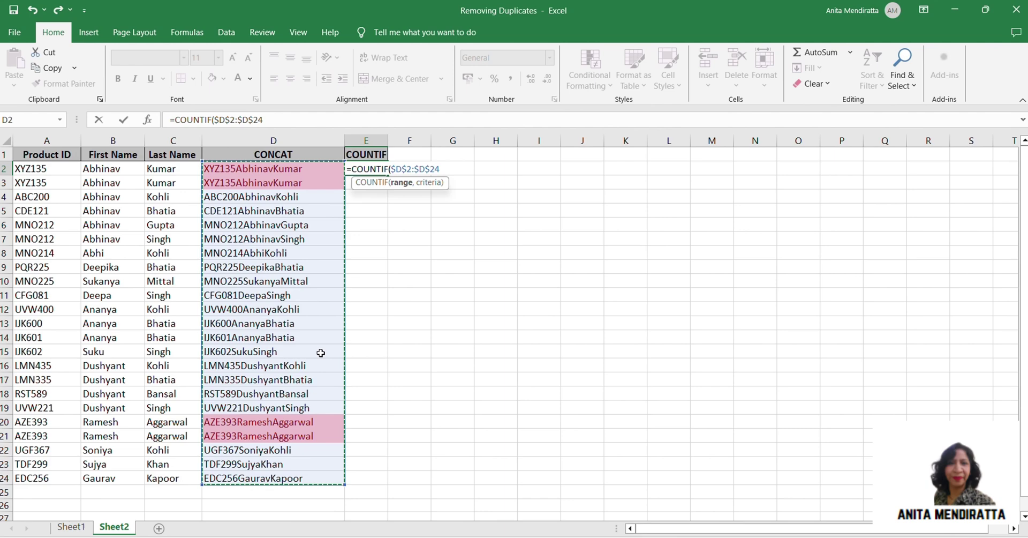
{"action": "type", "text": ","}
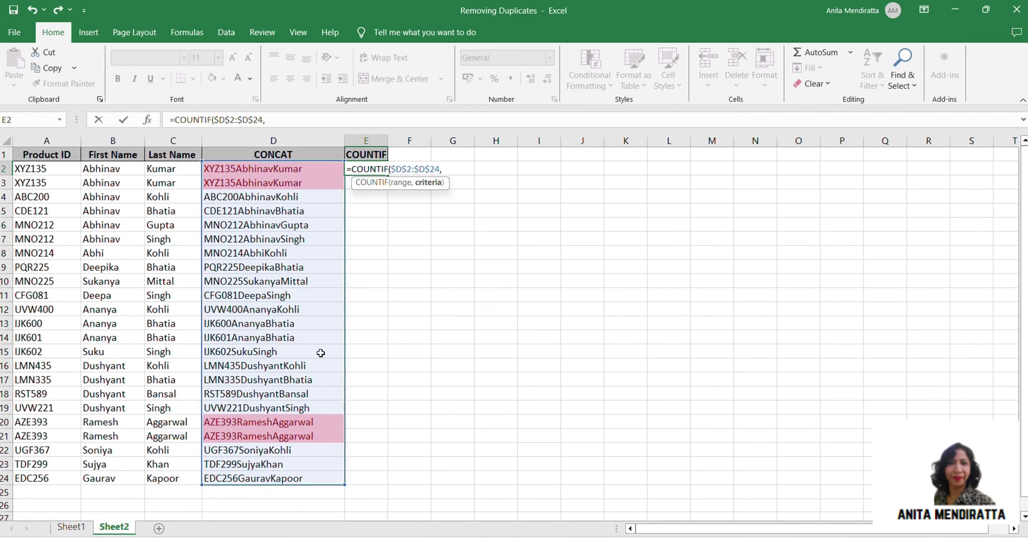
{"action": "left_click", "coordinate": [267, 169]}
{"action": "type", "text": ")"}
{"action": "key", "text": "Return"}
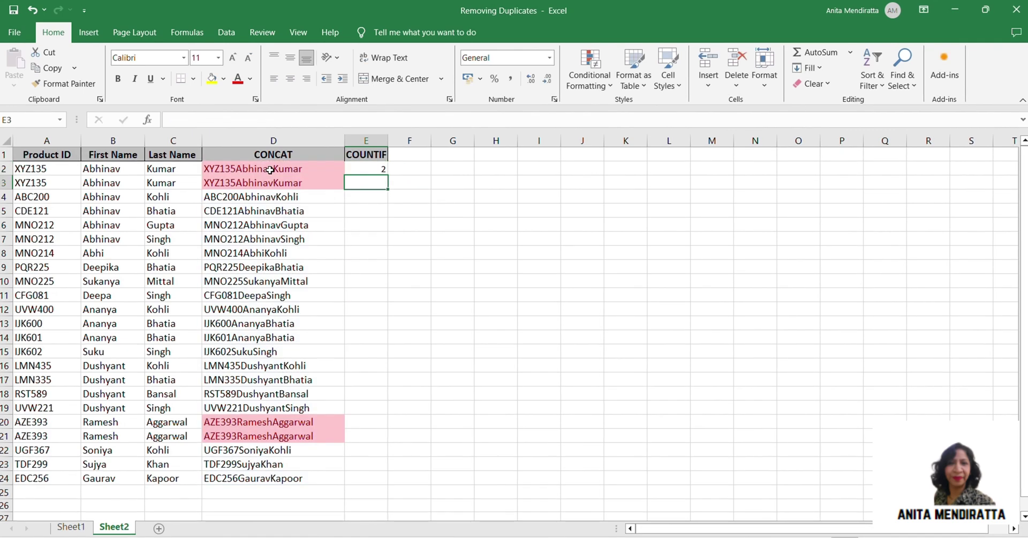
Copy the COUNTIF formula down to row 24 and widen column E
{"action": "left_click", "coordinate": [381, 169]}
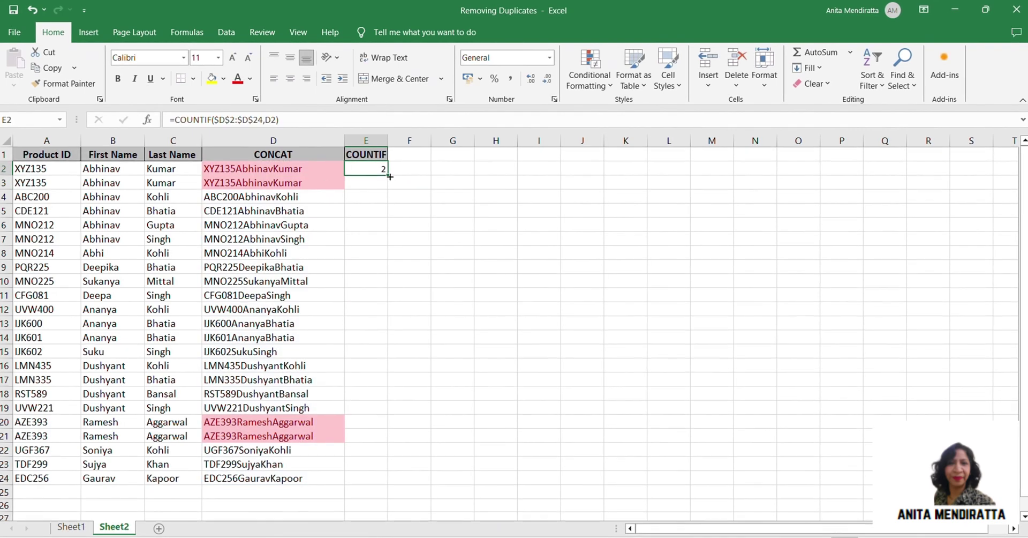
{"action": "double_click", "coordinate": [388, 175]}
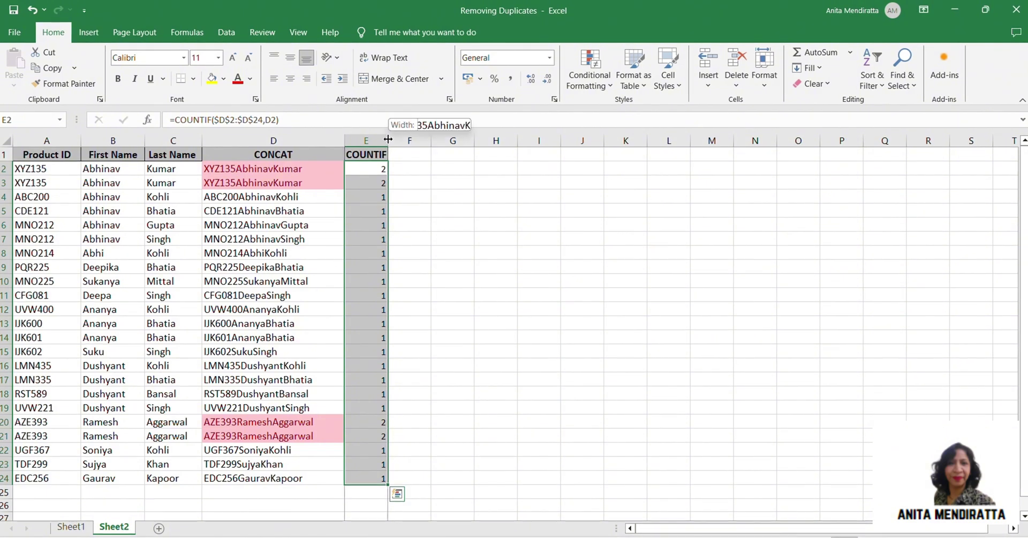
{"action": "left_click_drag", "start_coordinate": [391, 139], "coordinate": [424, 138]}
Fill the duplicate count cells E2:E3 and E20:E21 yellow
{"action": "left_click_drag", "start_coordinate": [386, 169], "coordinate": [387, 183]}
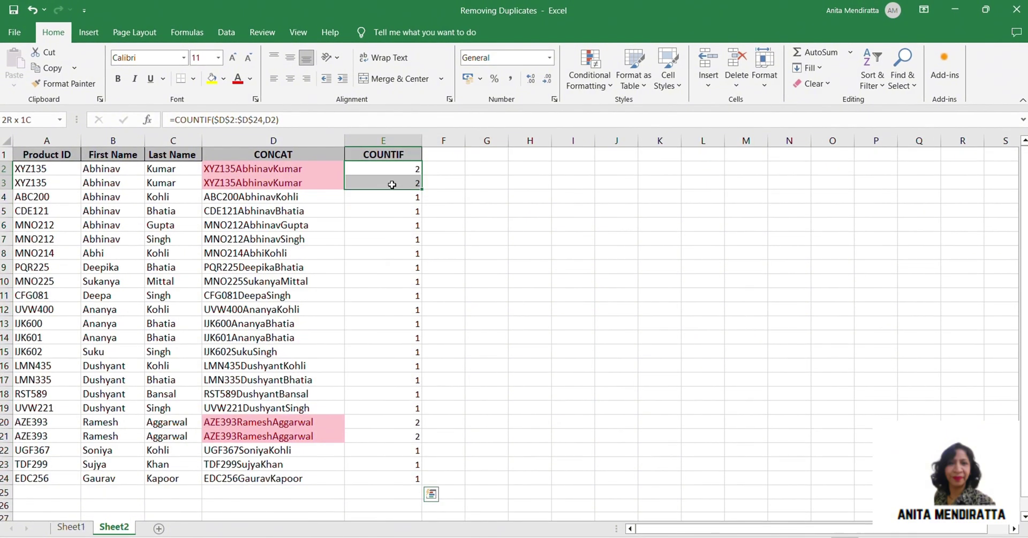
{"action": "left_click", "coordinate": [212, 79]}
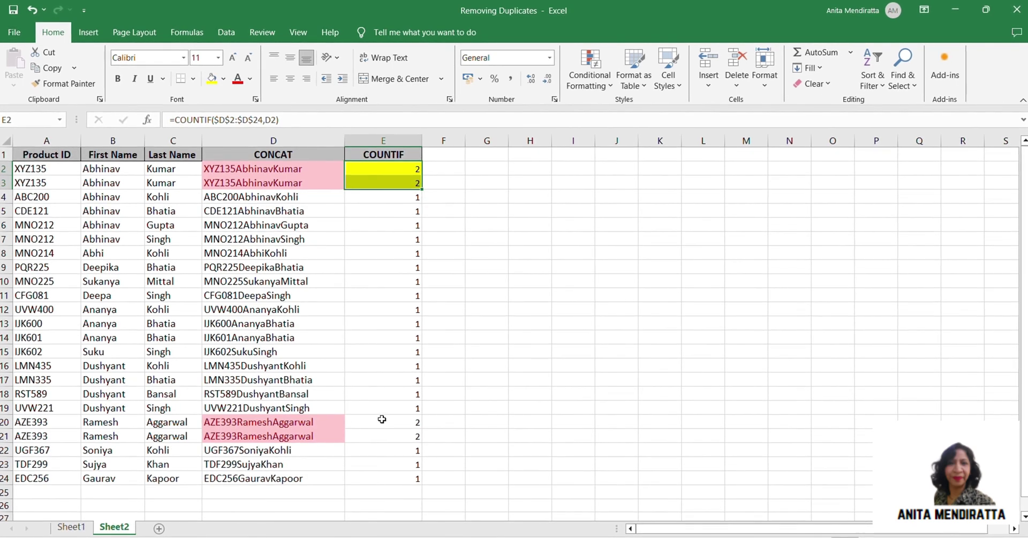
{"action": "left_click_drag", "start_coordinate": [386, 421], "coordinate": [386, 436]}
{"action": "left_click", "coordinate": [214, 82]}
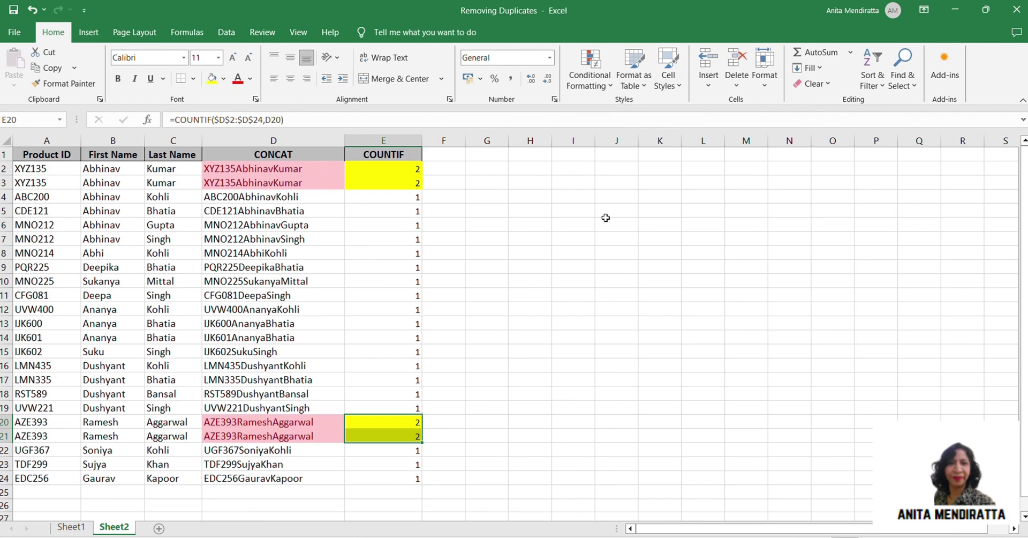
{"action": "left_click", "coordinate": [573, 225]}
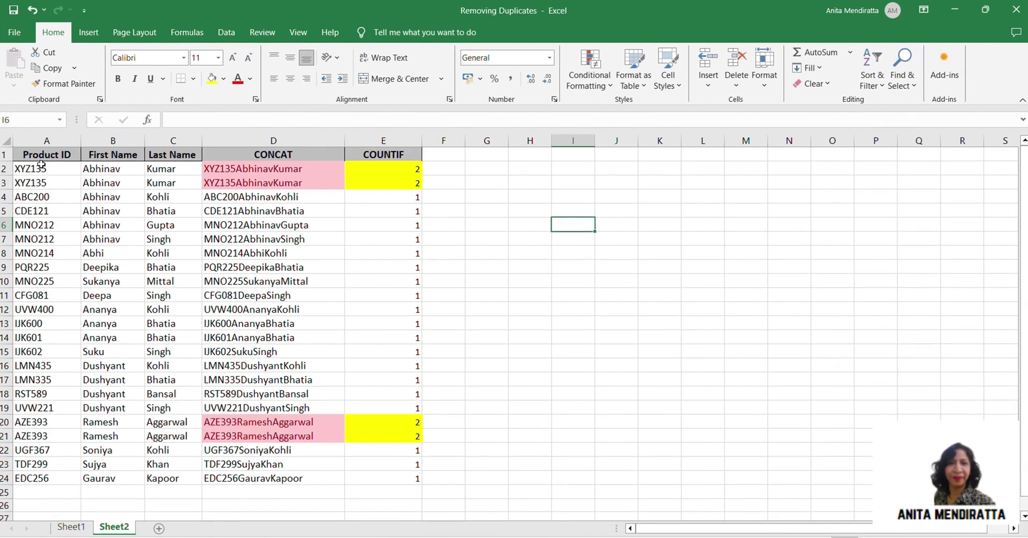
Copy the product table A1:C24 to I1 and bring up Remove Duplicates for it
{"action": "mouse_move", "coordinate": [36, 156]}
{"action": "left_mouse_down"}
{"action": "mouse_move", "coordinate": [175, 379]}
{"action": "mouse_move", "coordinate": [174, 475]}
{"action": "left_mouse_up"}
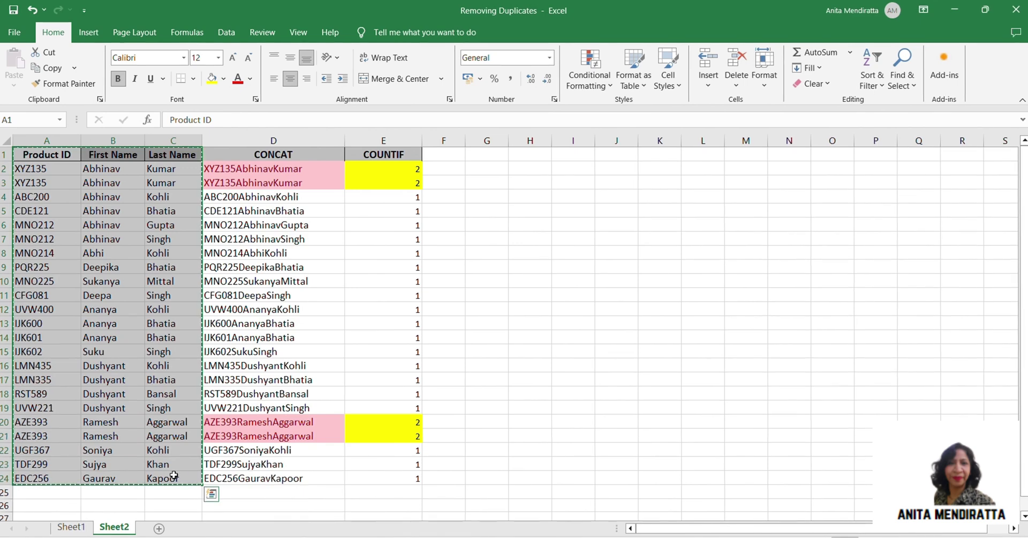
{"action": "key", "text": "ctrl+c"}
{"action": "left_click", "coordinate": [567, 157]}
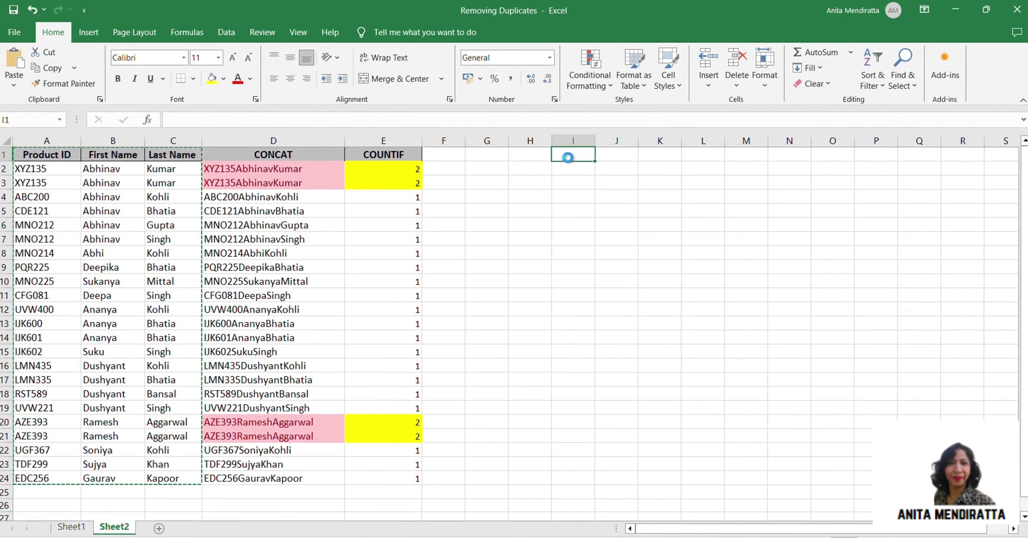
{"action": "key", "text": "ctrl+v"}
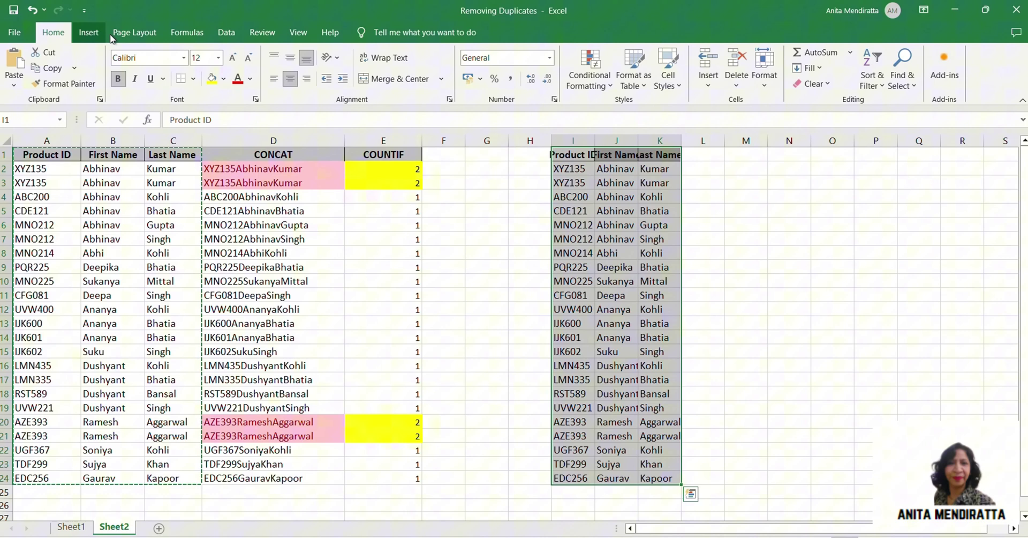
{"action": "left_click", "coordinate": [225, 32]}
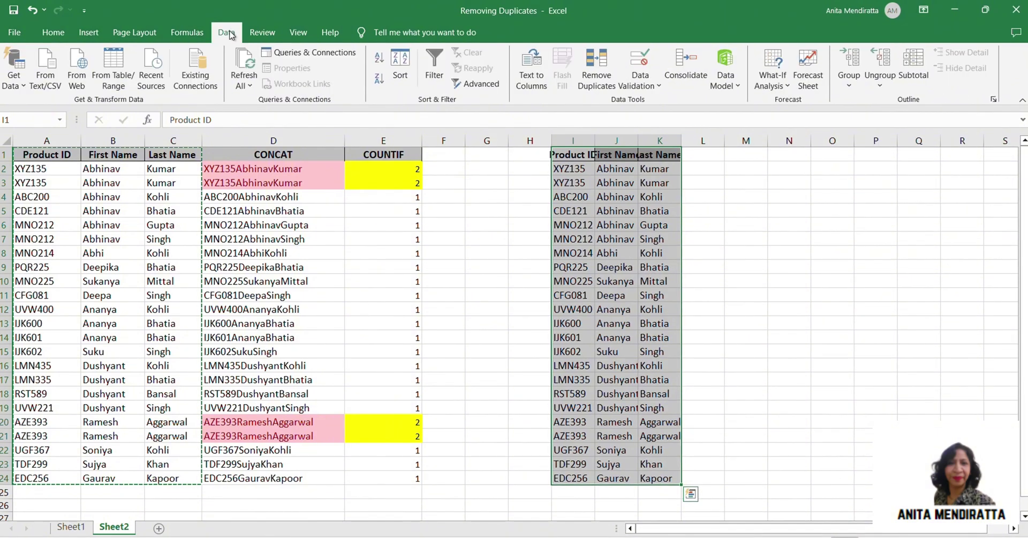
{"action": "left_click", "coordinate": [603, 78]}
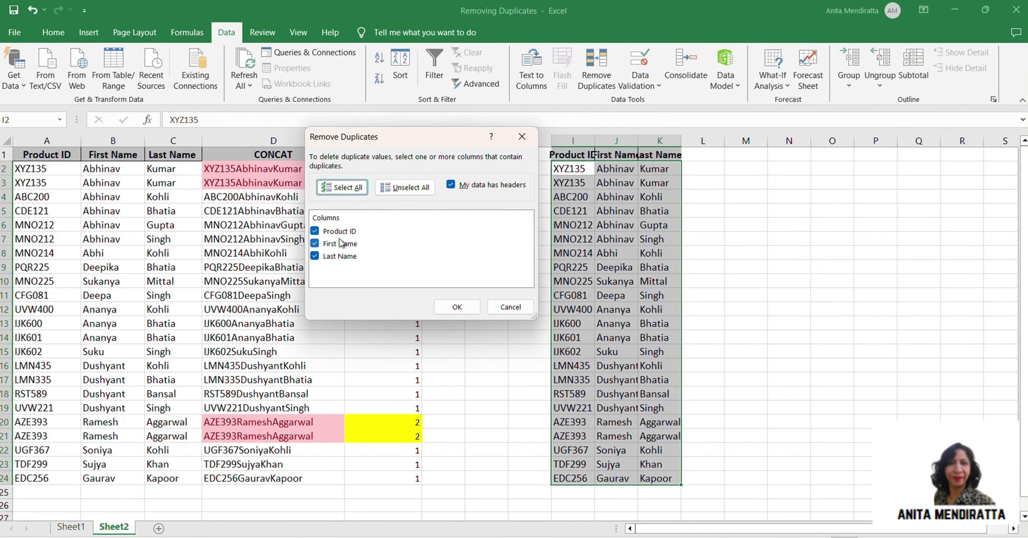
Remove duplicates across all three columns, leaving 21 unique records
{"action": "left_click", "coordinate": [457, 304]}
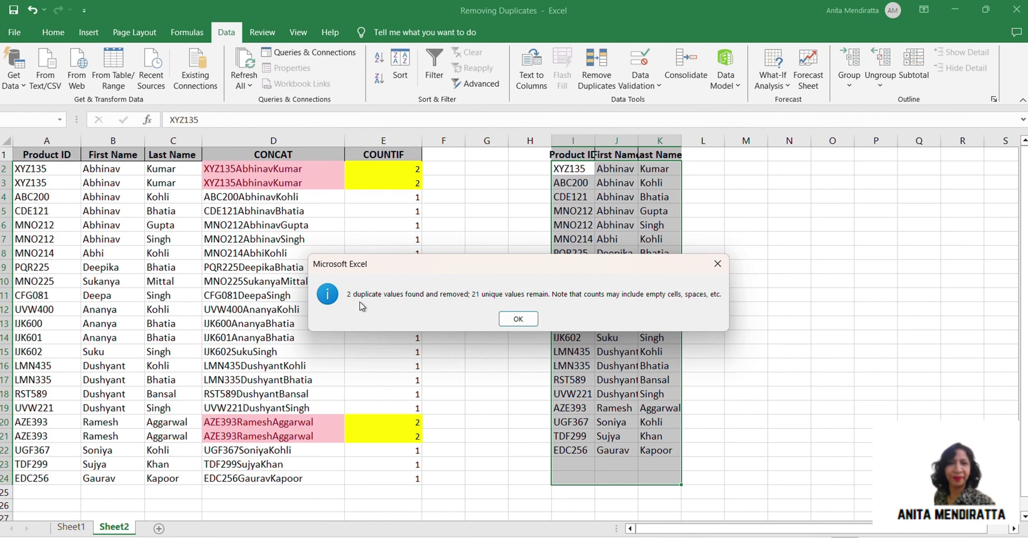